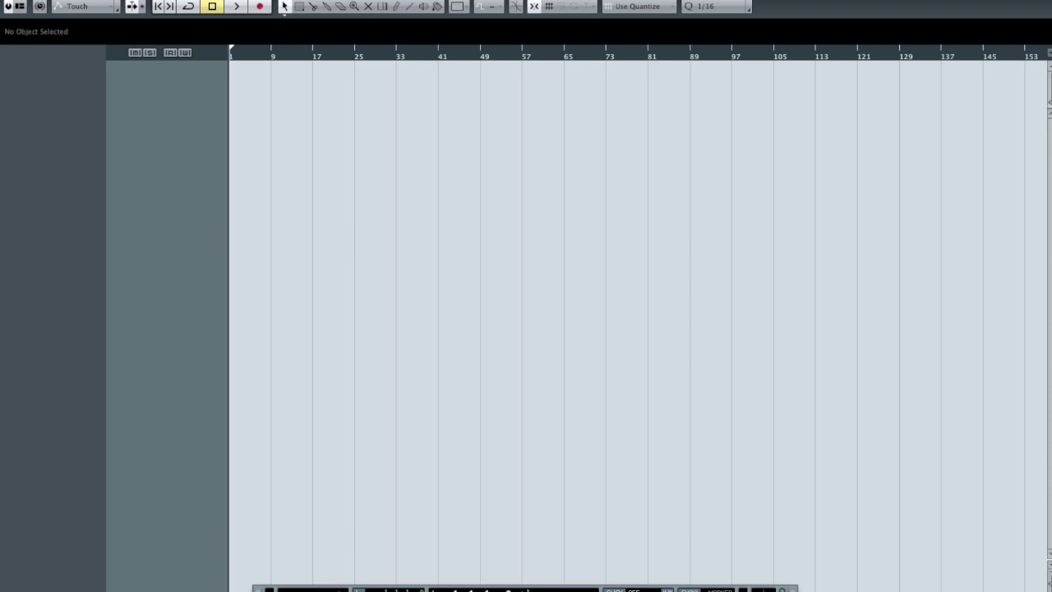
{"action": "left_click", "coordinate": [383, 0]}
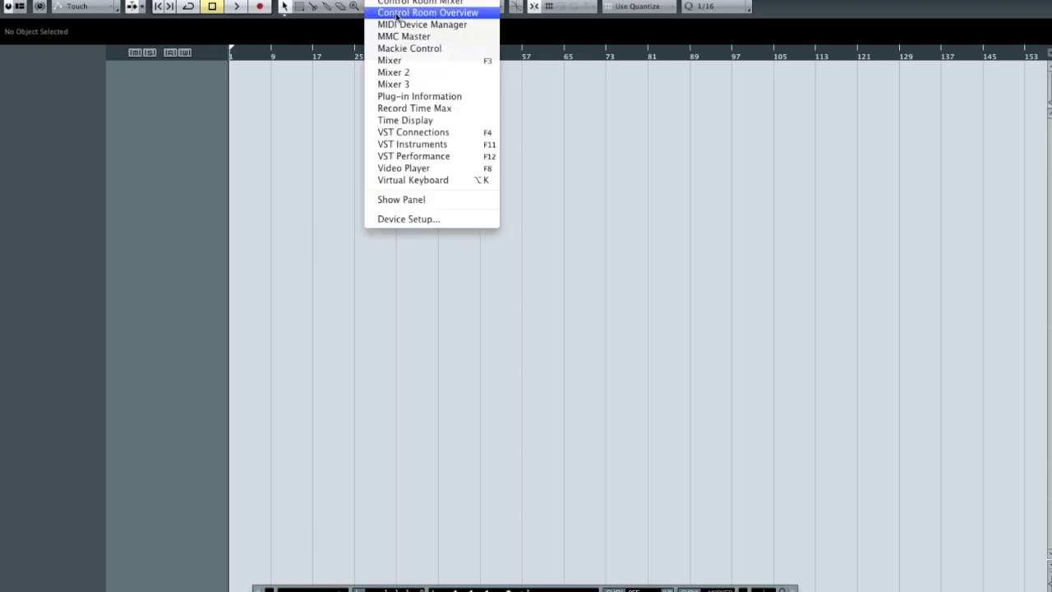
{"action": "left_click", "coordinate": [440, 134]}
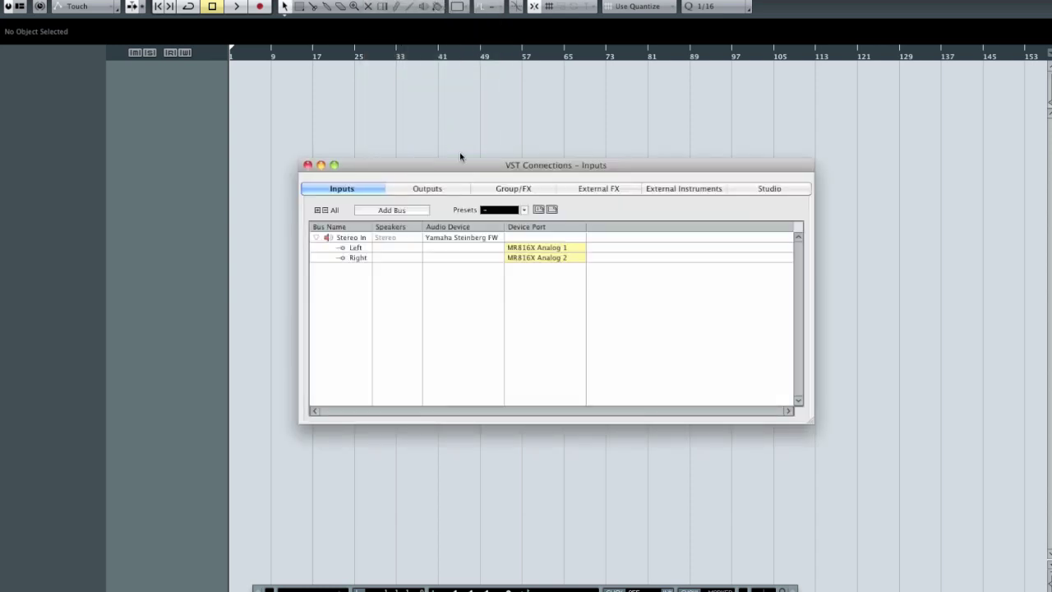
{"action": "left_click_drag", "start_coordinate": [465, 168], "coordinate": [434, 148]}
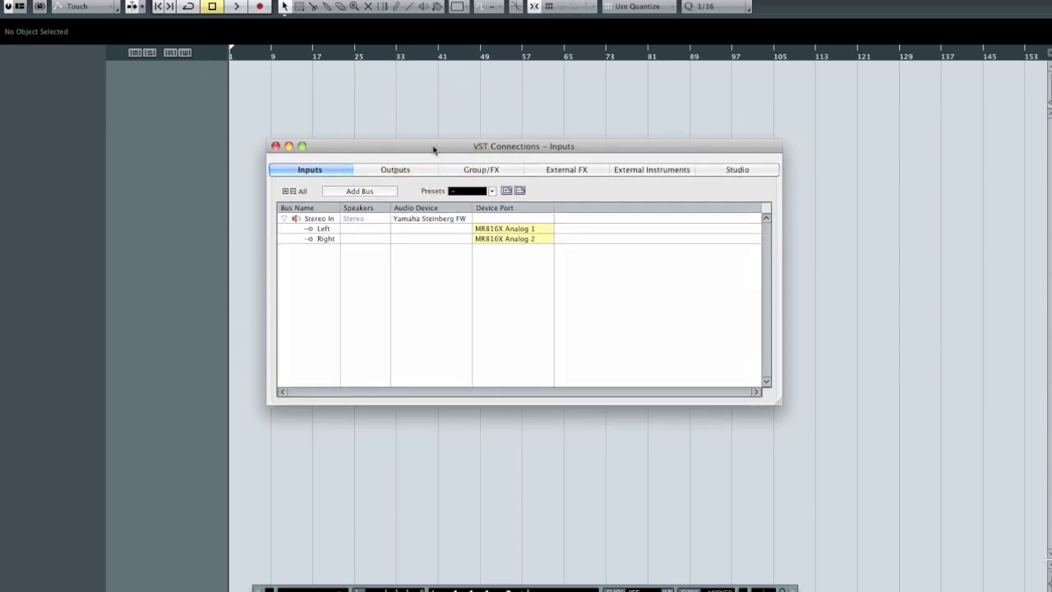
{"action": "left_click", "coordinate": [276, 147]}
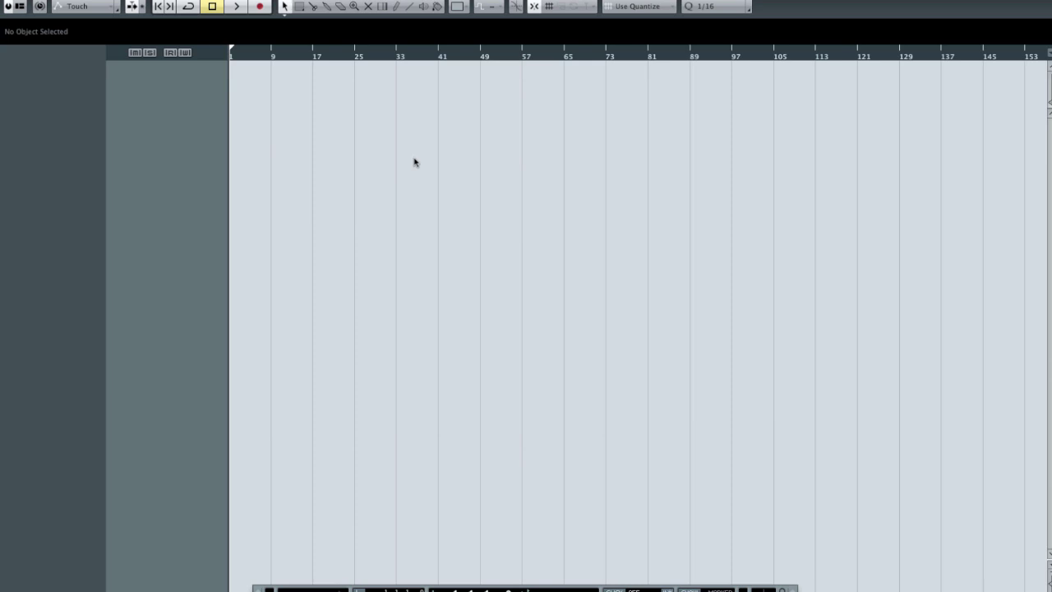
Step: Open the VST Connections window for the input buses
{"action": "key", "text": "F4"}
{"action": "key", "text": "F4"}
{"action": "key", "text": "F4"}
{"action": "key", "text": "F4"}
{"action": "key", "text": "F4"}
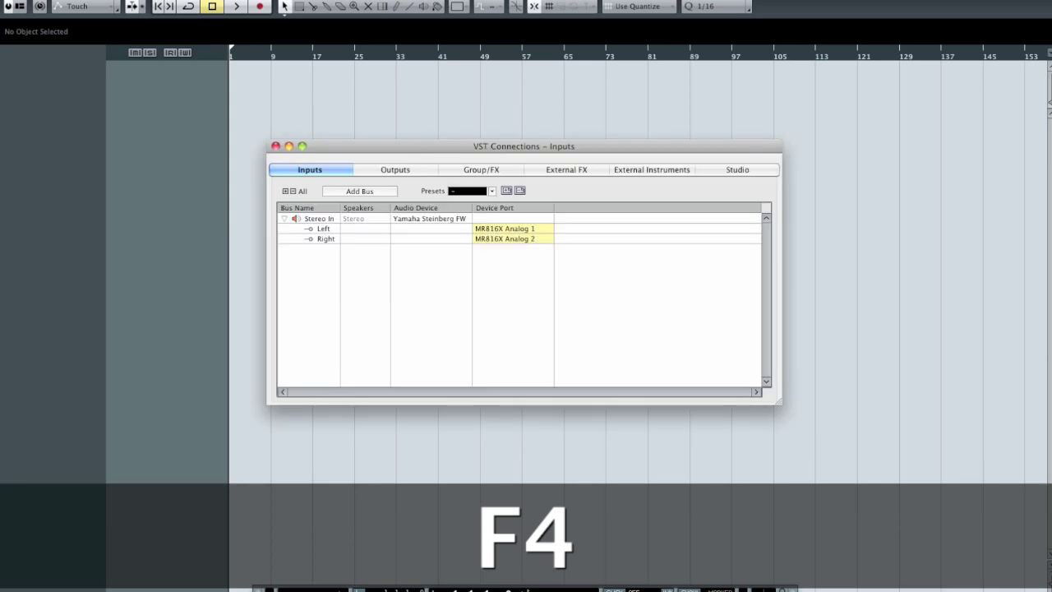
{"action": "left_click", "coordinate": [404, 2]}
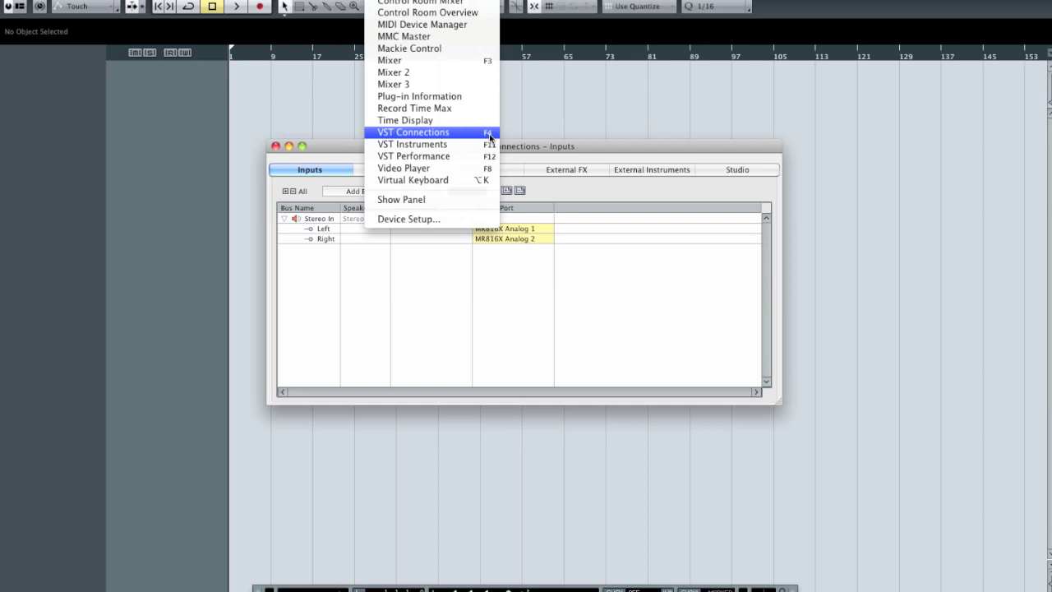
{"action": "left_click", "coordinate": [520, 153]}
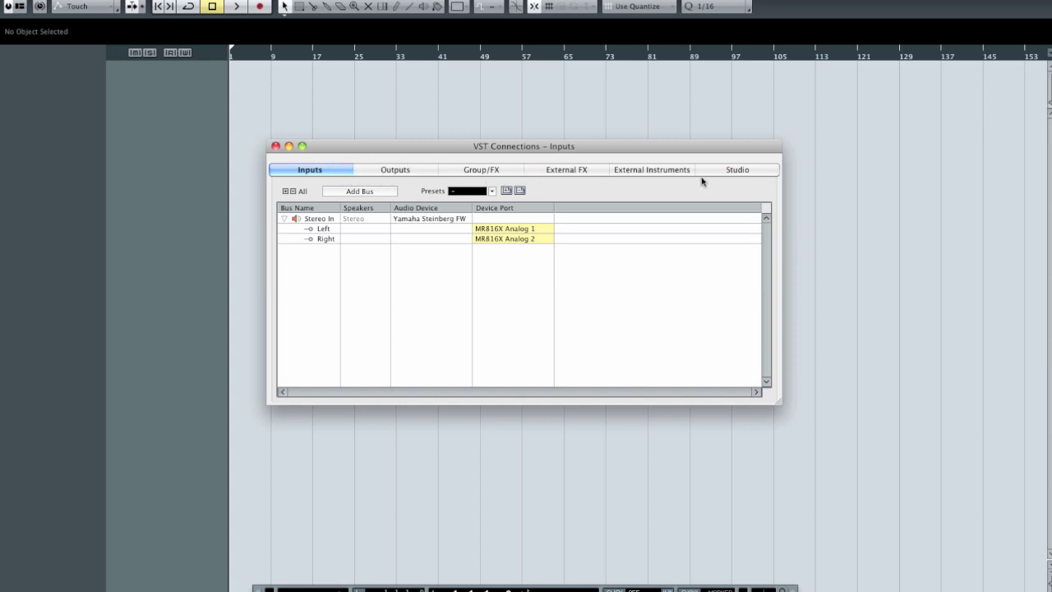
Step: Examine the bus and device port assignments for the outputs, and return to the input buses
{"action": "left_click_drag", "start_coordinate": [347, 151], "coordinate": [365, 132]}
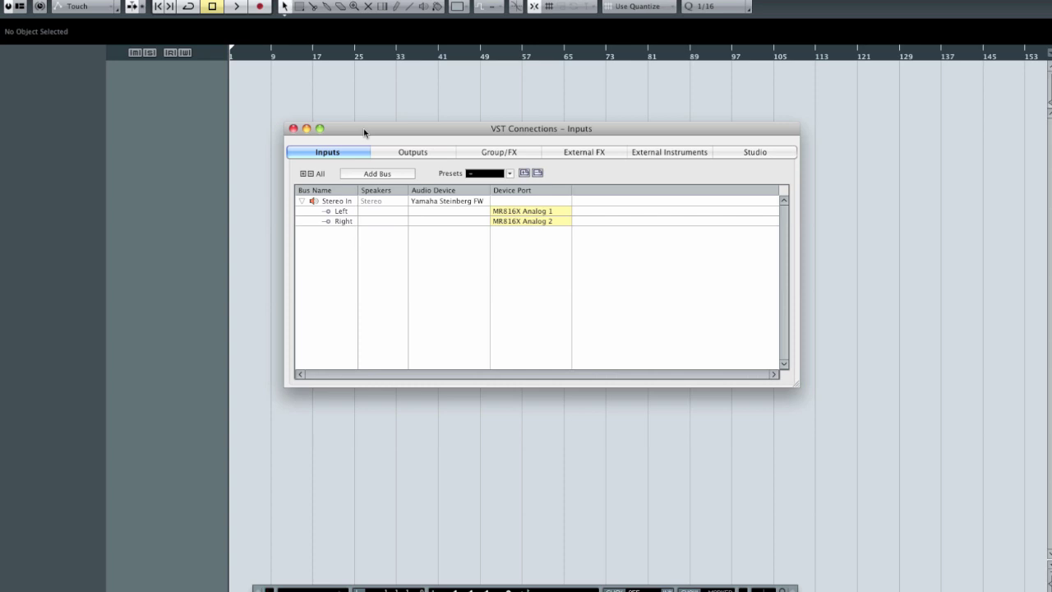
{"action": "left_click", "coordinate": [406, 153]}
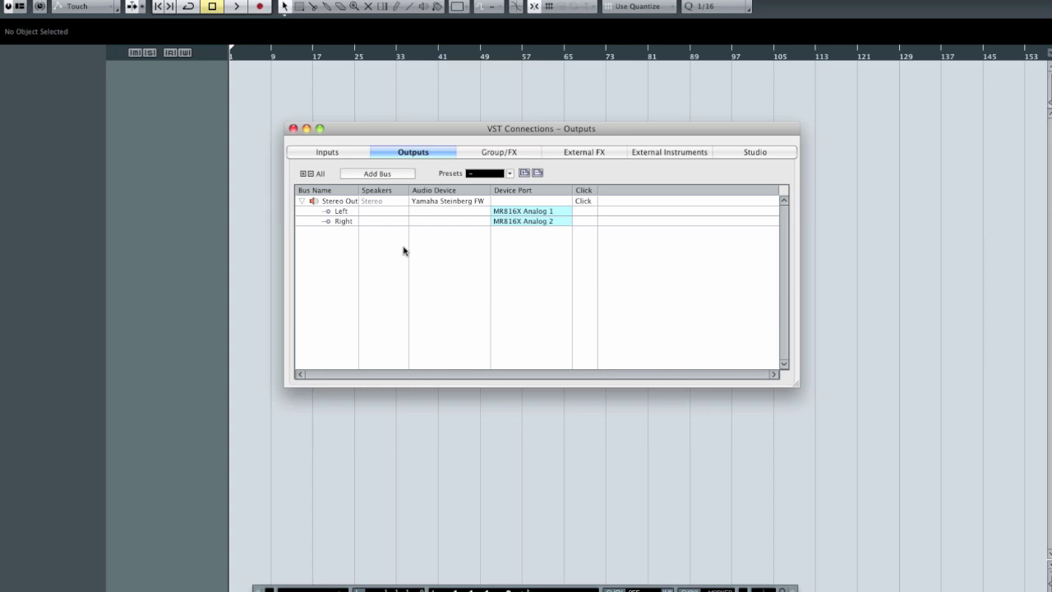
{"action": "left_click", "coordinate": [336, 152]}
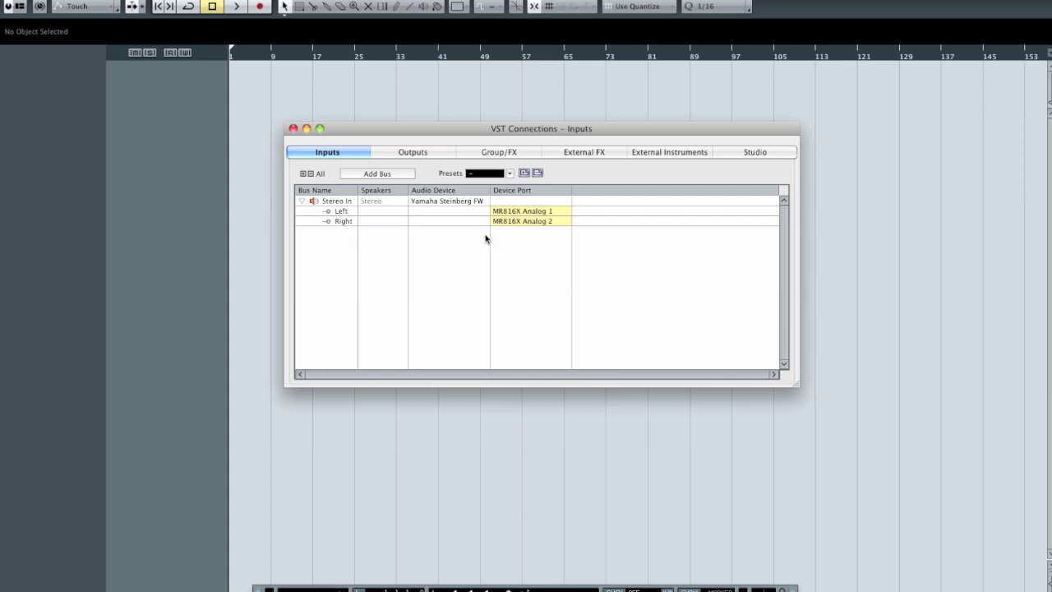
{"action": "left_click_drag", "start_coordinate": [520, 129], "coordinate": [491, 101]}
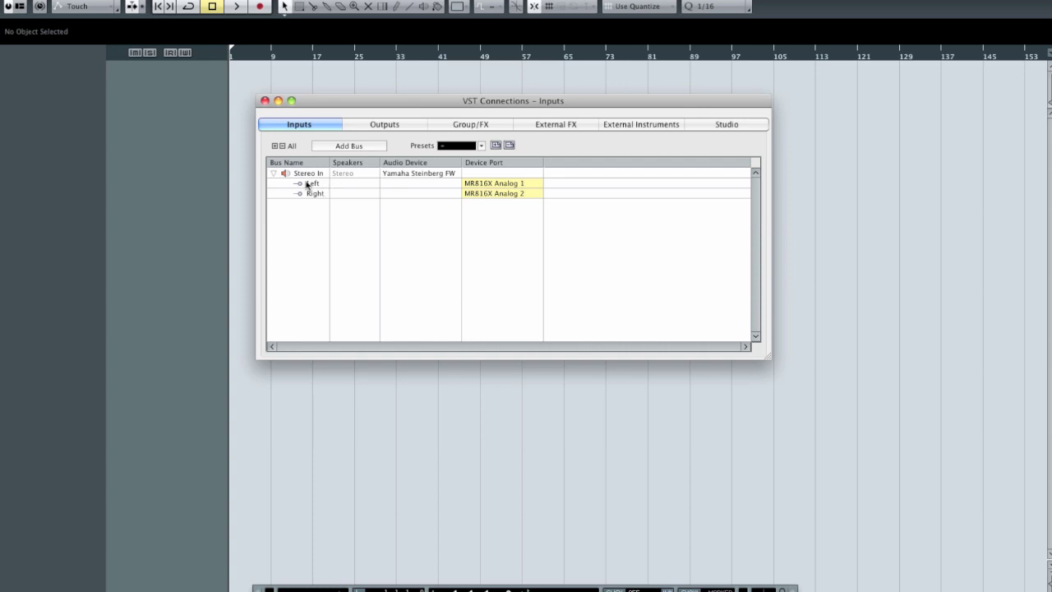
Step: Rename the stereo input bus as "in 1-2" and expand it to show its left and right channels
{"action": "left_click", "coordinate": [309, 174]}
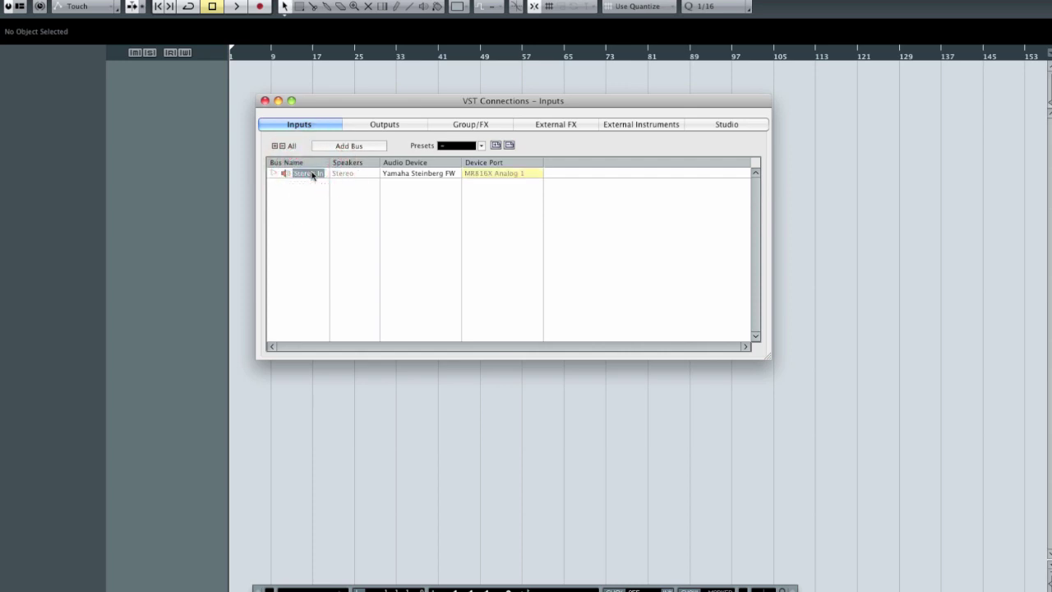
{"action": "left_click", "coordinate": [309, 174]}
{"action": "type", "text": "in 1-2"}
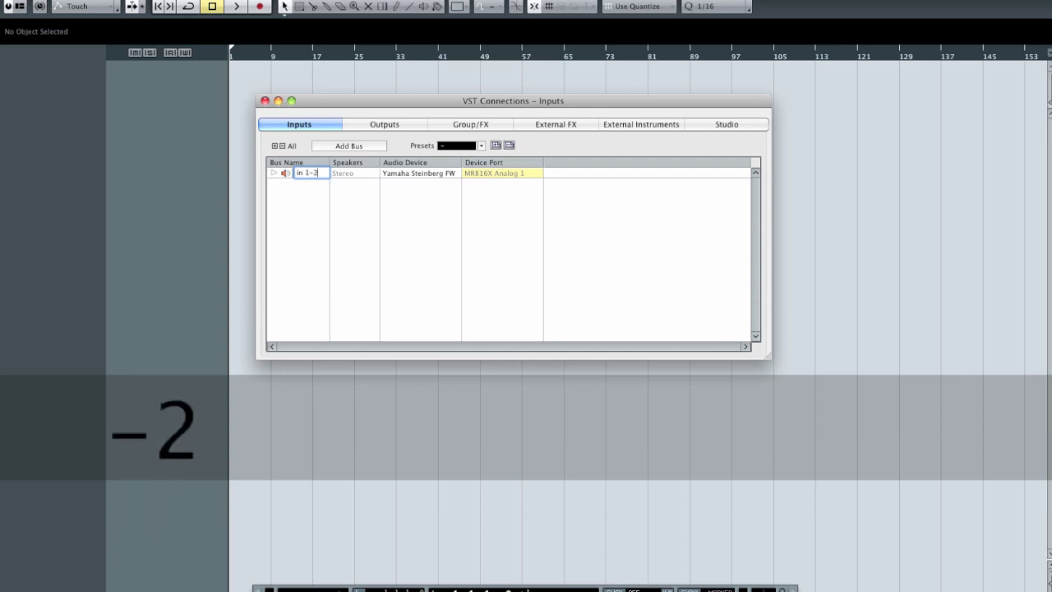
{"action": "key", "text": "Return"}
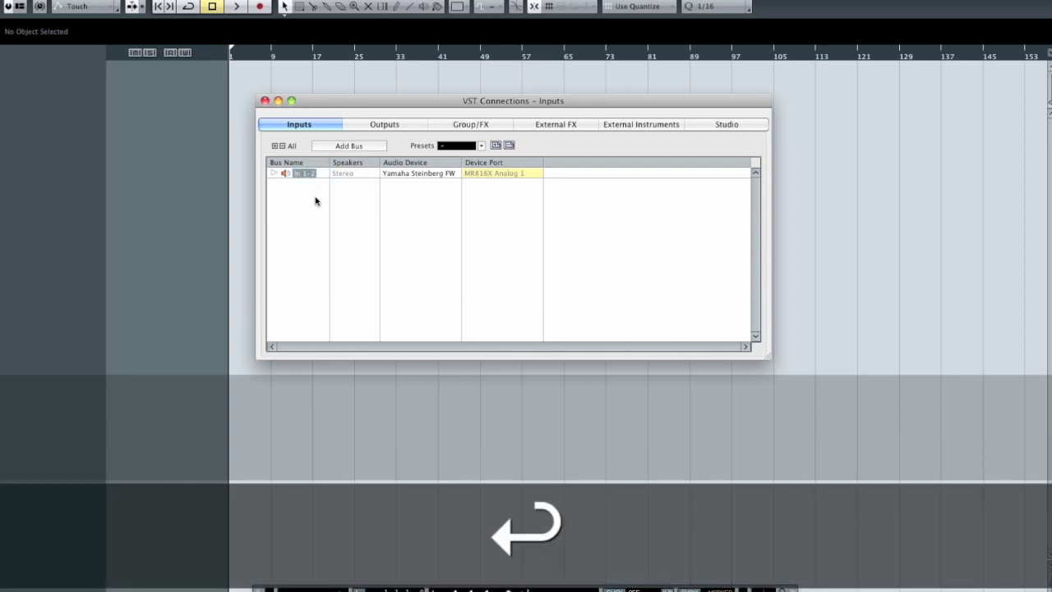
{"action": "left_click", "coordinate": [273, 174]}
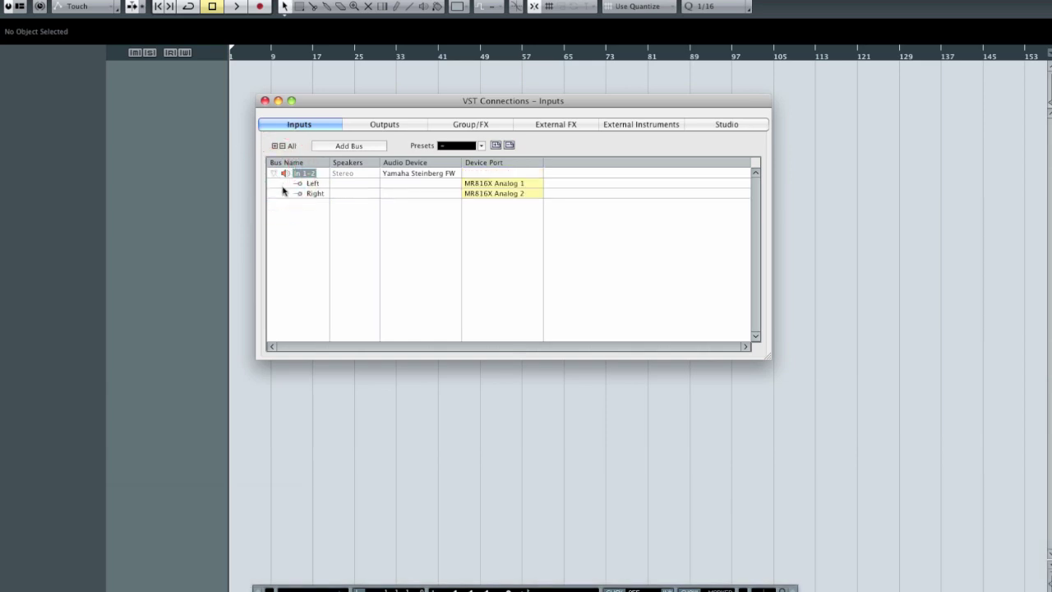
{"action": "left_click", "coordinate": [274, 174]}
{"action": "left_click", "coordinate": [274, 174]}
Step: Examine the device ports available for the left channel of the in 1-2 bus, keeping MR816X Analog 1
{"action": "left_click", "coordinate": [492, 186]}
{"action": "left_click", "coordinate": [491, 186]}
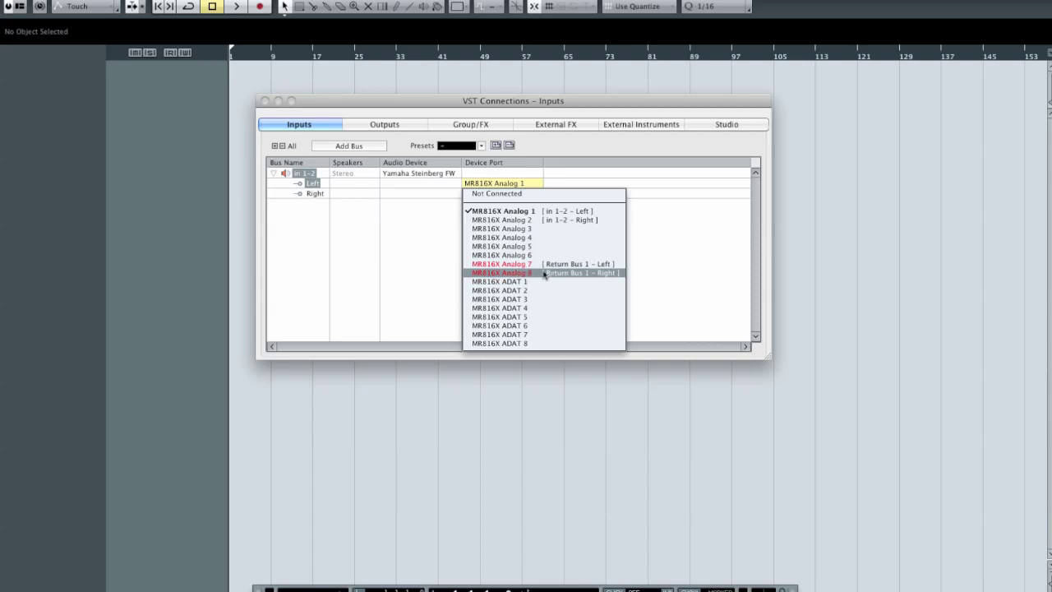
{"action": "left_click", "coordinate": [515, 218]}
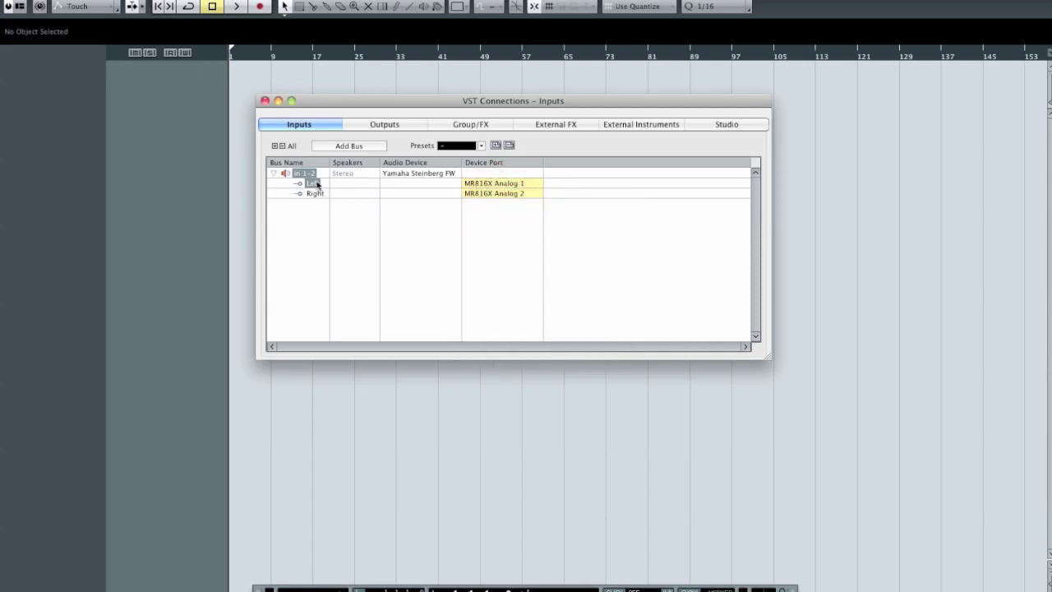
Step: Try MR816X Analog 3 on the right channel of the in 1-2 bus and set it back to MR816X Analog 2
{"action": "left_click", "coordinate": [500, 194]}
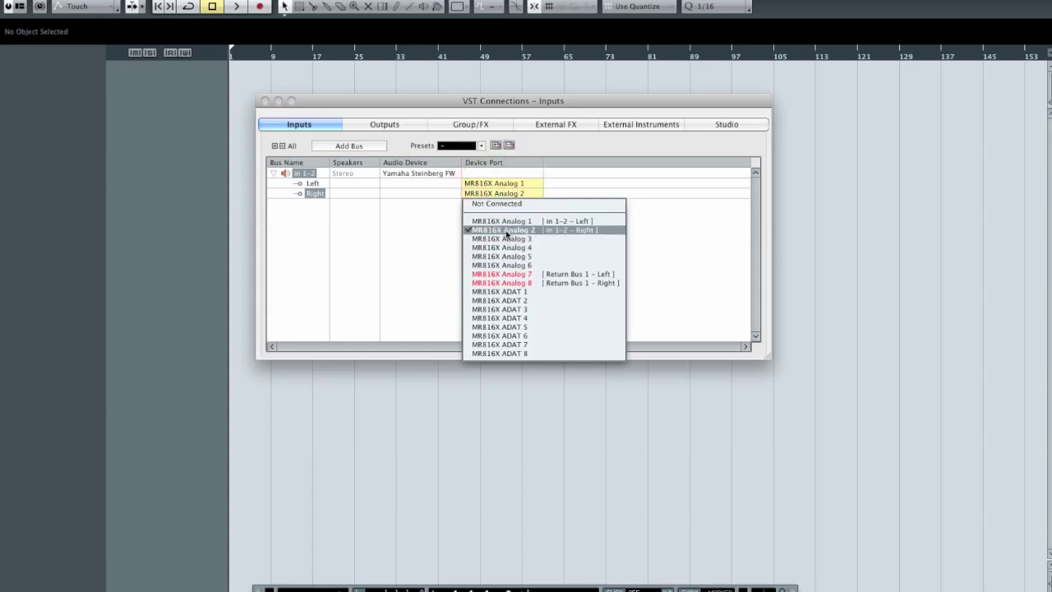
{"action": "left_click", "coordinate": [507, 239]}
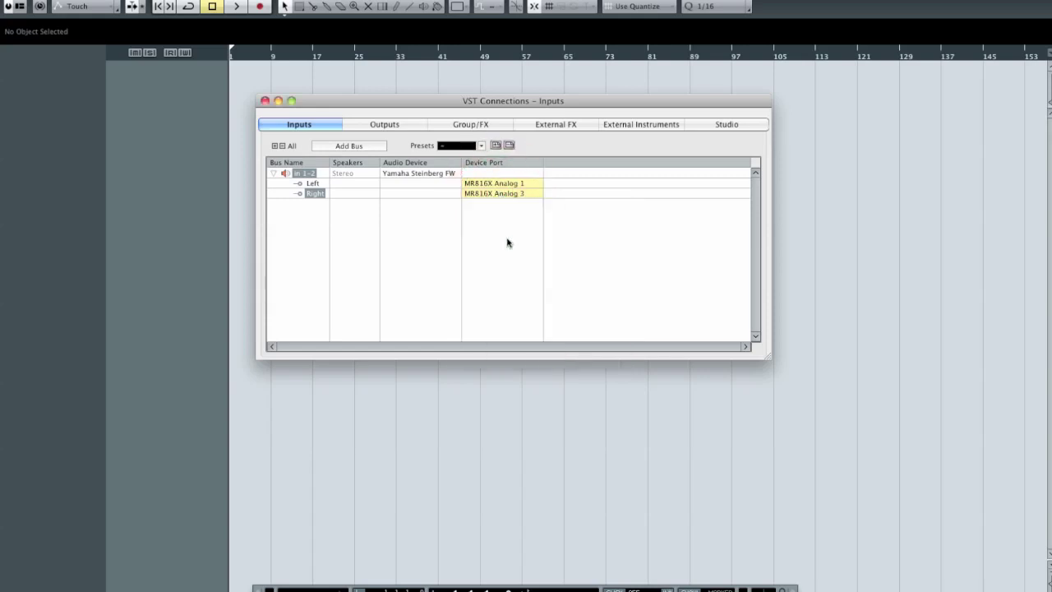
{"action": "left_click", "coordinate": [508, 195]}
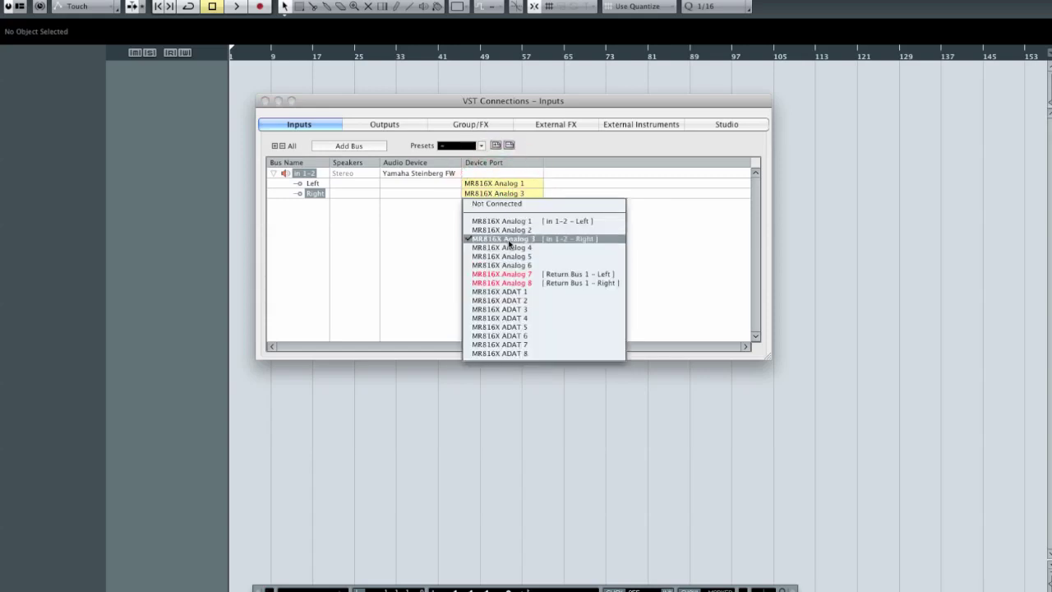
{"action": "left_click", "coordinate": [507, 230]}
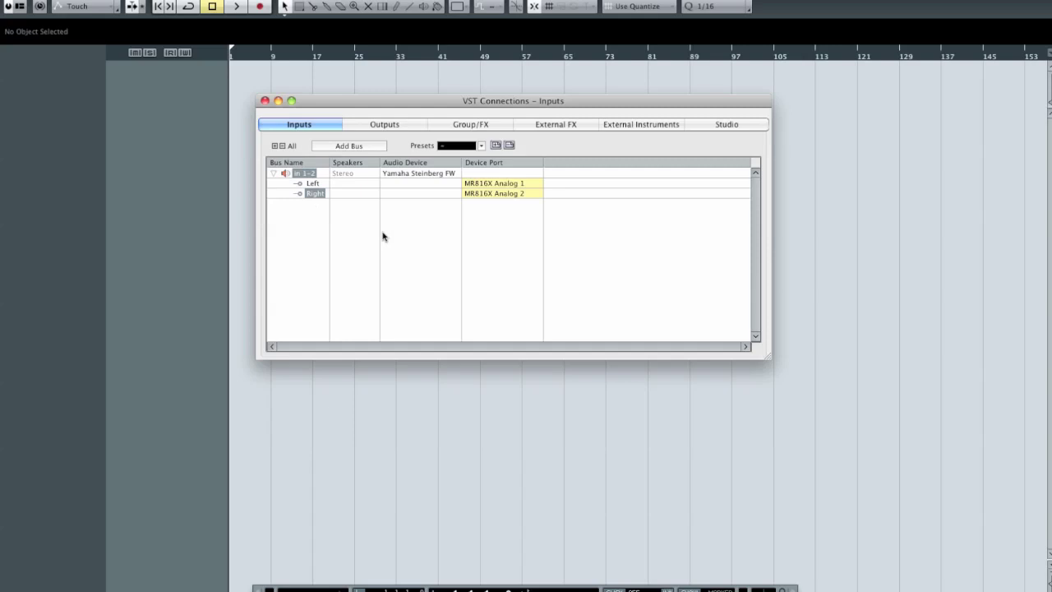
{"action": "left_click", "coordinate": [492, 194]}
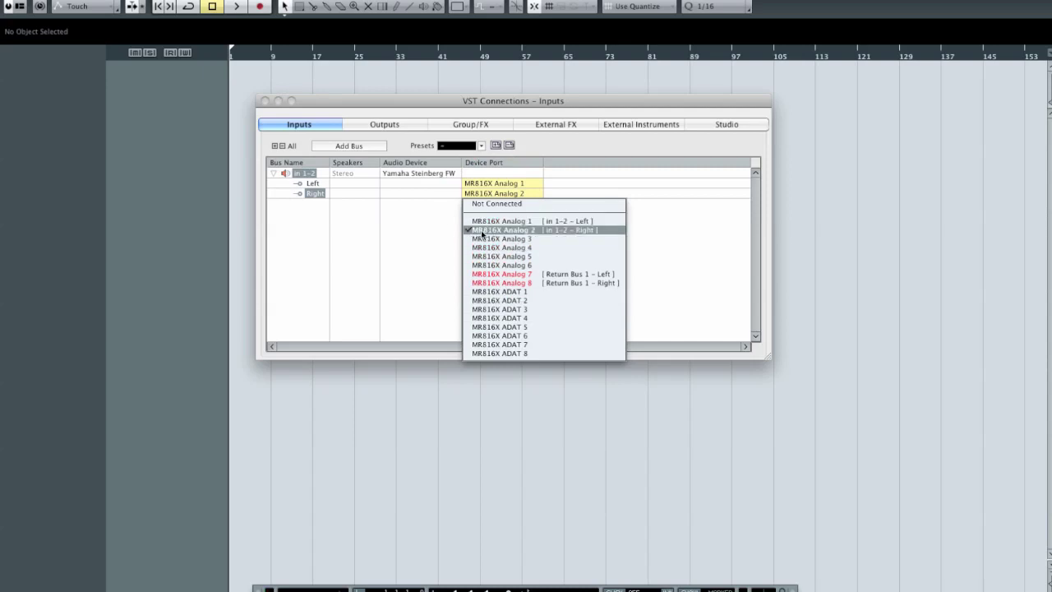
{"action": "left_click", "coordinate": [423, 231]}
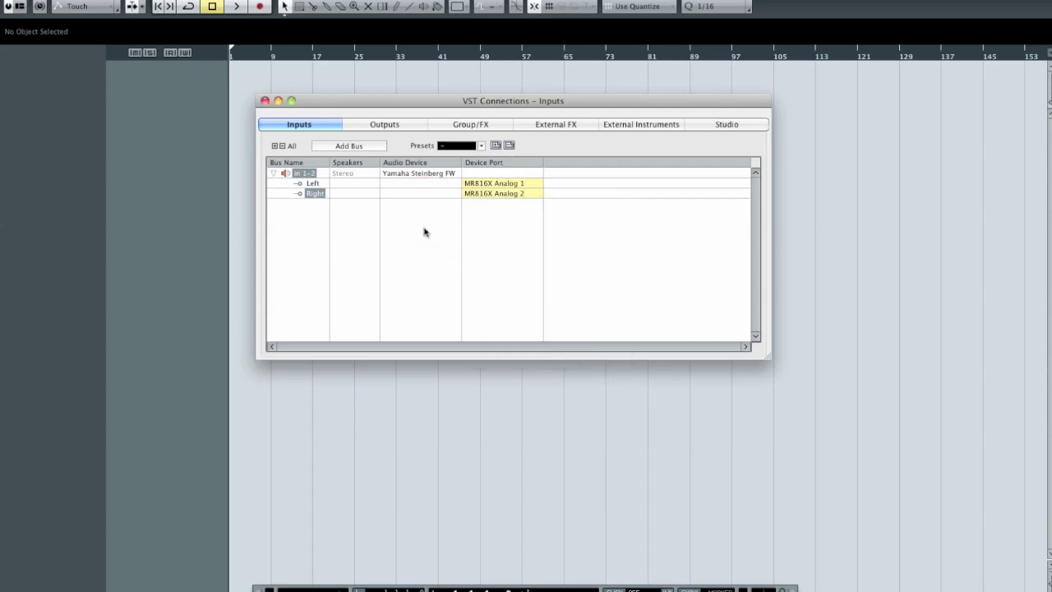
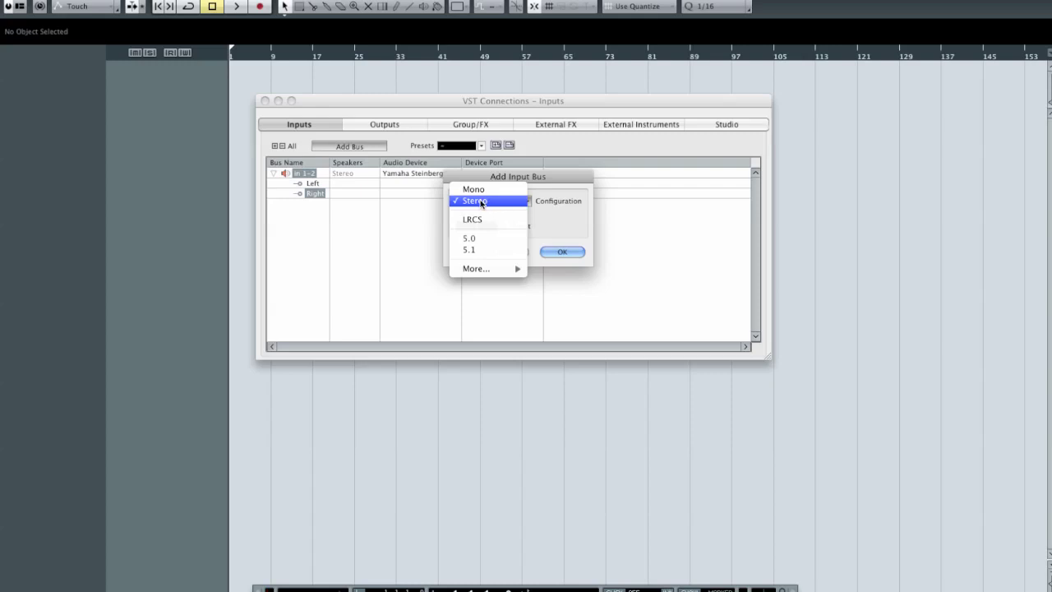
Step: Add three more input buses with the Stereo configuration
{"action": "left_click", "coordinate": [489, 203]}
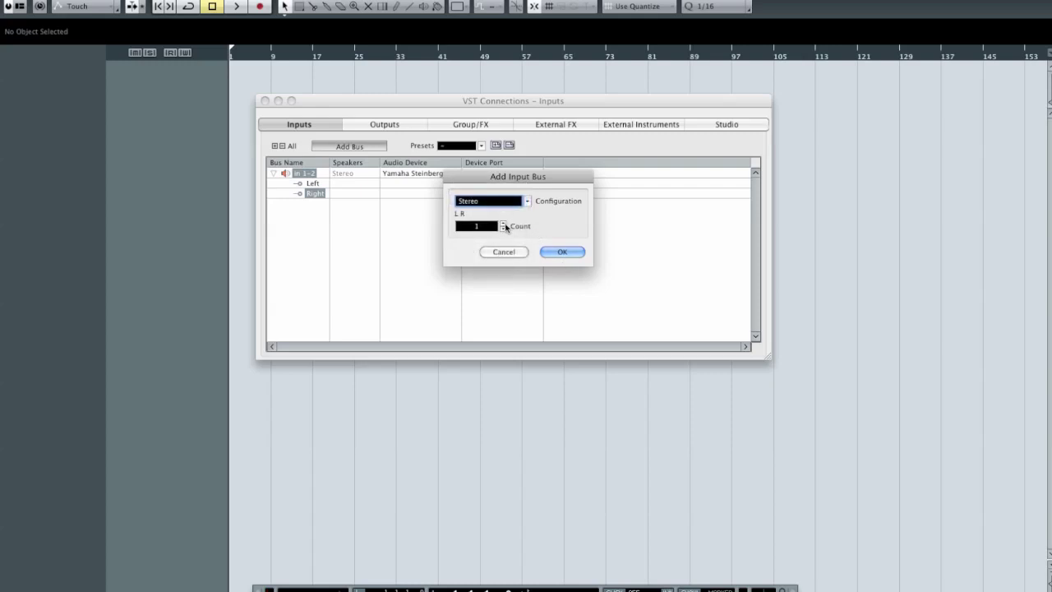
{"action": "left_click", "coordinate": [504, 228]}
{"action": "left_click", "coordinate": [504, 226]}
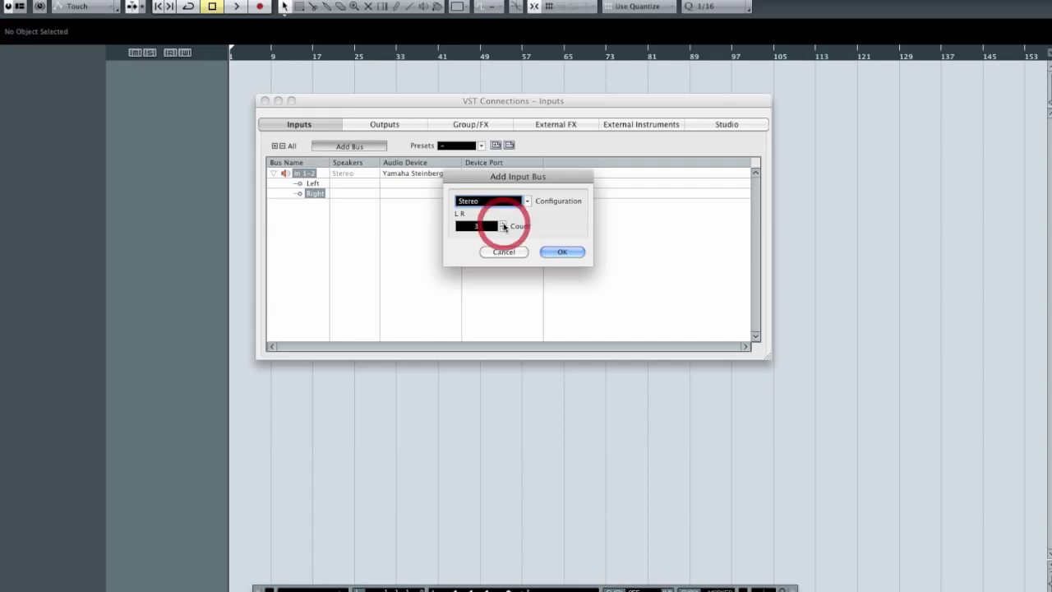
{"action": "left_click", "coordinate": [559, 253]}
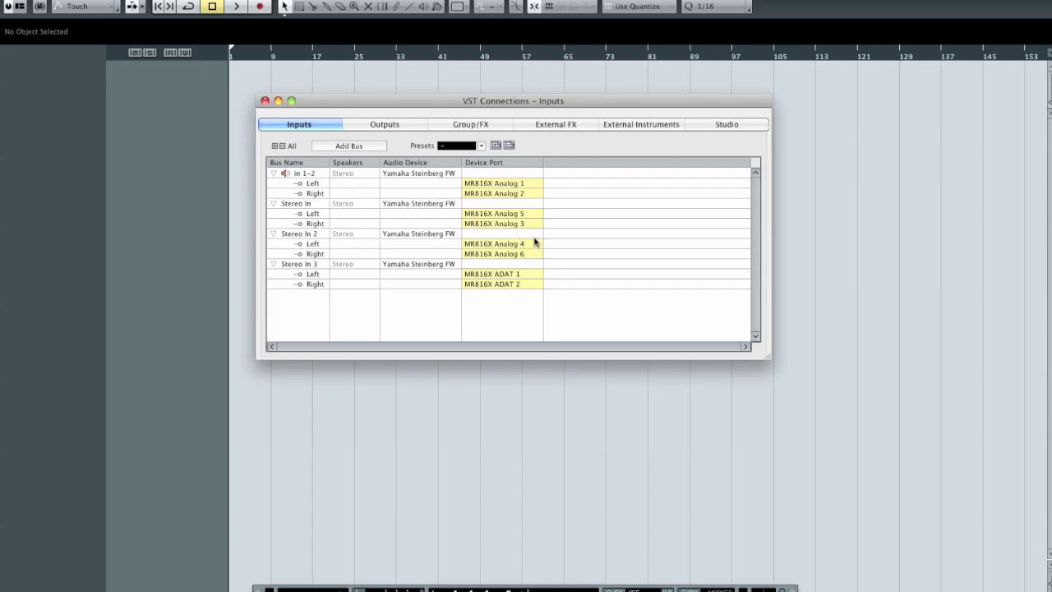
Step: Assign the Stereo In bus to MR816X Analog 3 for the left channel and MR816X Analog 4 for the right
{"action": "left_click", "coordinate": [501, 214]}
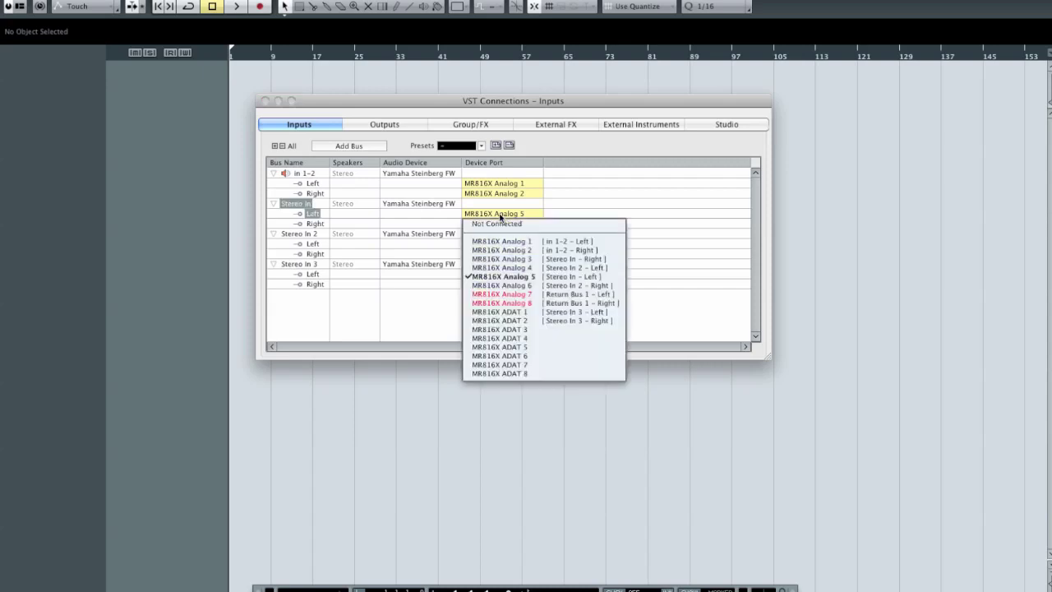
{"action": "left_click", "coordinate": [511, 259]}
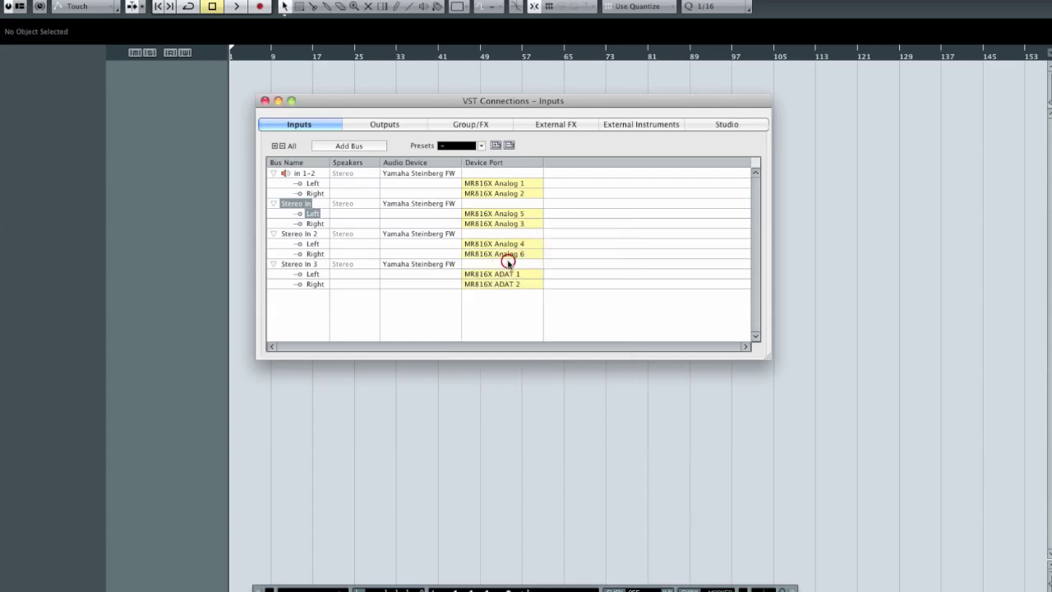
{"action": "left_click", "coordinate": [516, 224]}
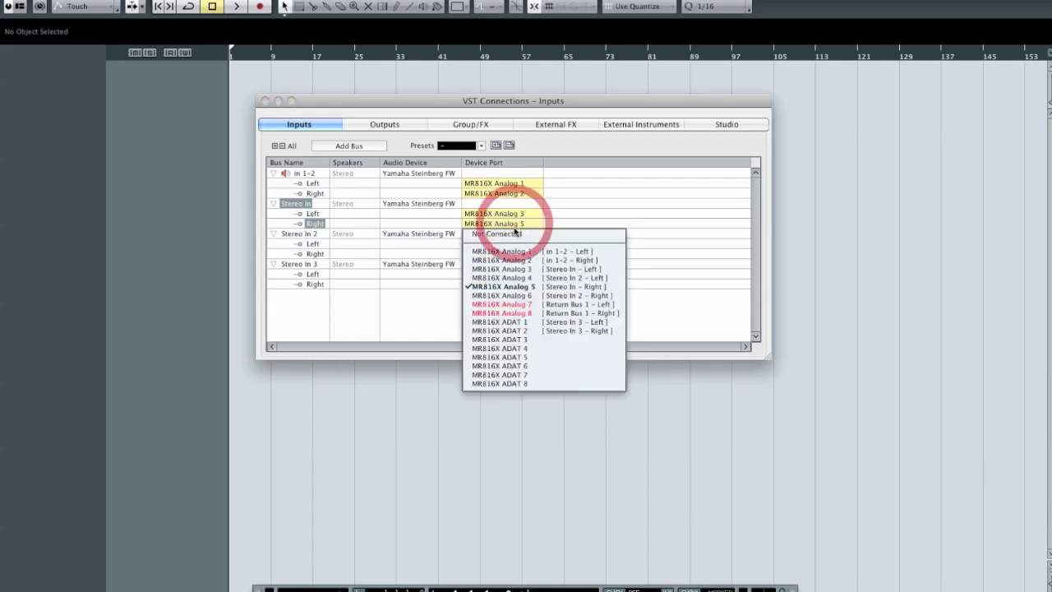
{"action": "left_click", "coordinate": [518, 280]}
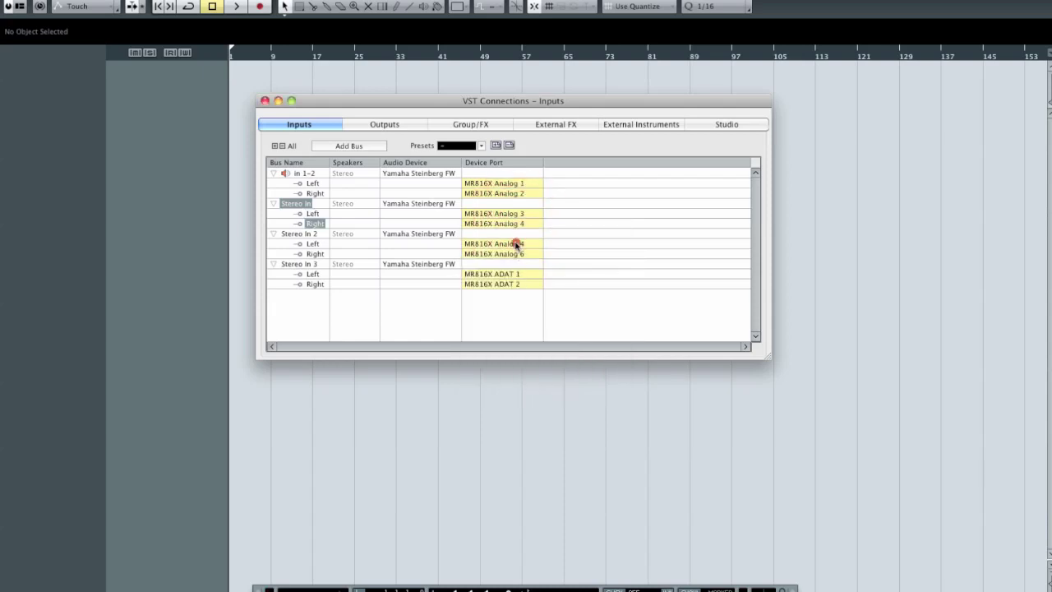
Step: Assign the Stereo In 2 bus to MR816X Analog 5 for the left channel and MR816X Analog 6 for the right
{"action": "left_click", "coordinate": [516, 244]}
{"action": "left_click", "coordinate": [526, 299]}
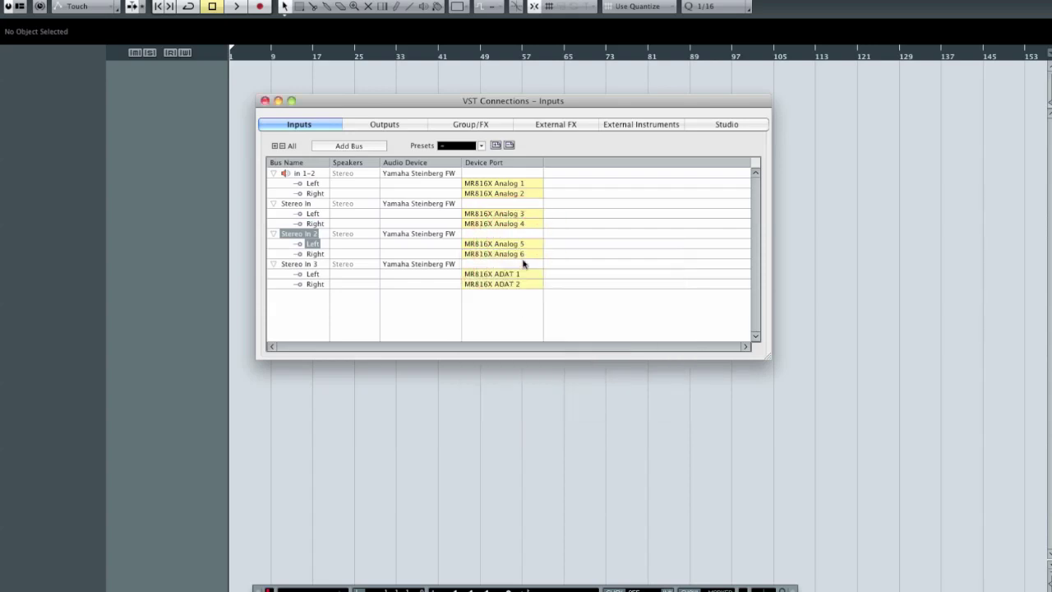
{"action": "left_click", "coordinate": [520, 255]}
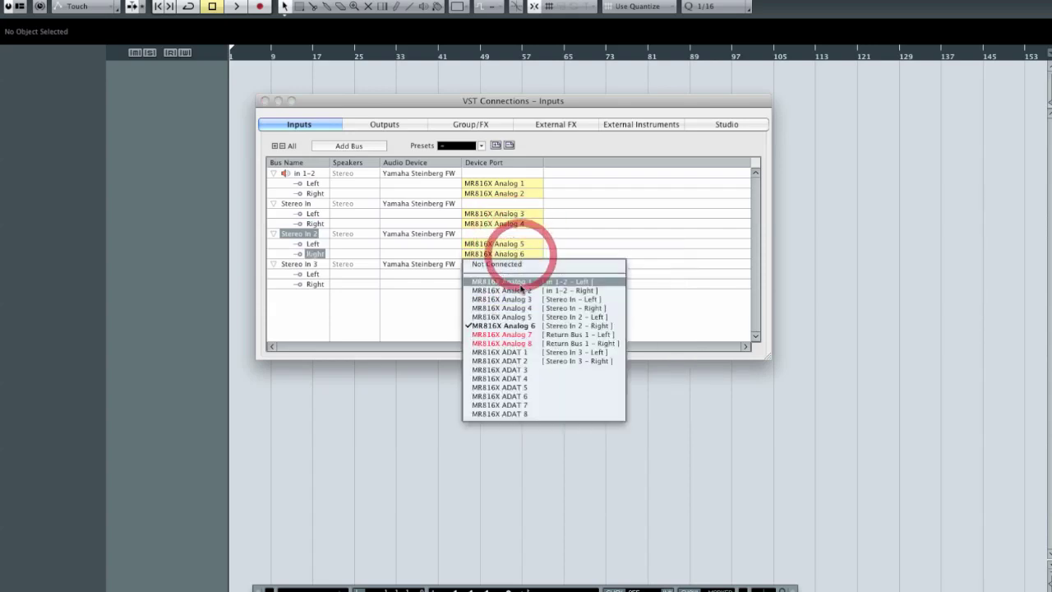
{"action": "left_click", "coordinate": [523, 327]}
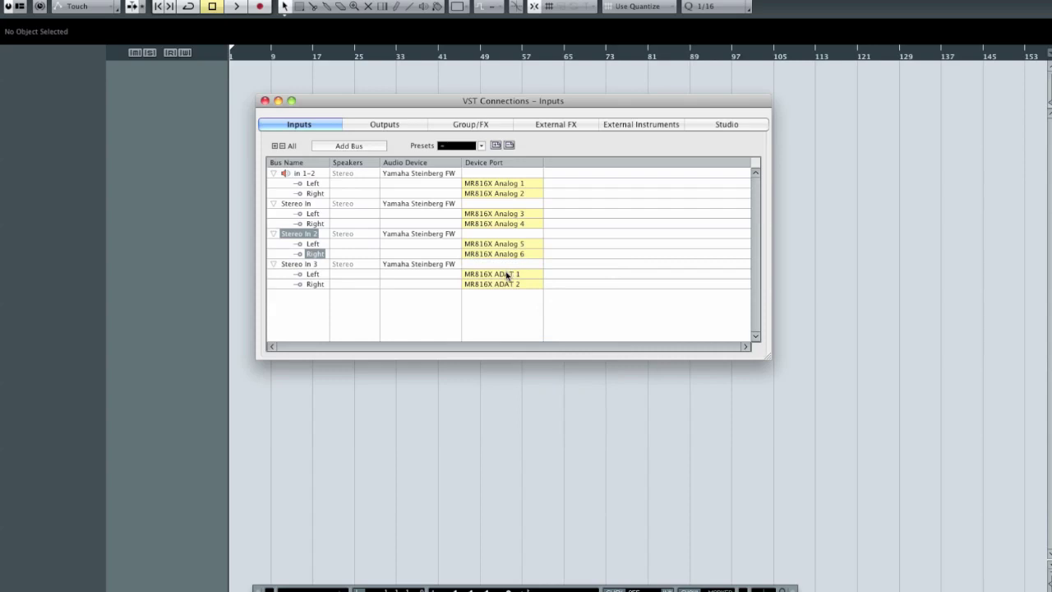
Step: Assign the Stereo In 3 bus to MR816X Analog 7 for the left channel and MR816X Analog 8 for the right, and close VST Connections
{"action": "left_click", "coordinate": [507, 274]}
{"action": "left_click", "coordinate": [518, 356]}
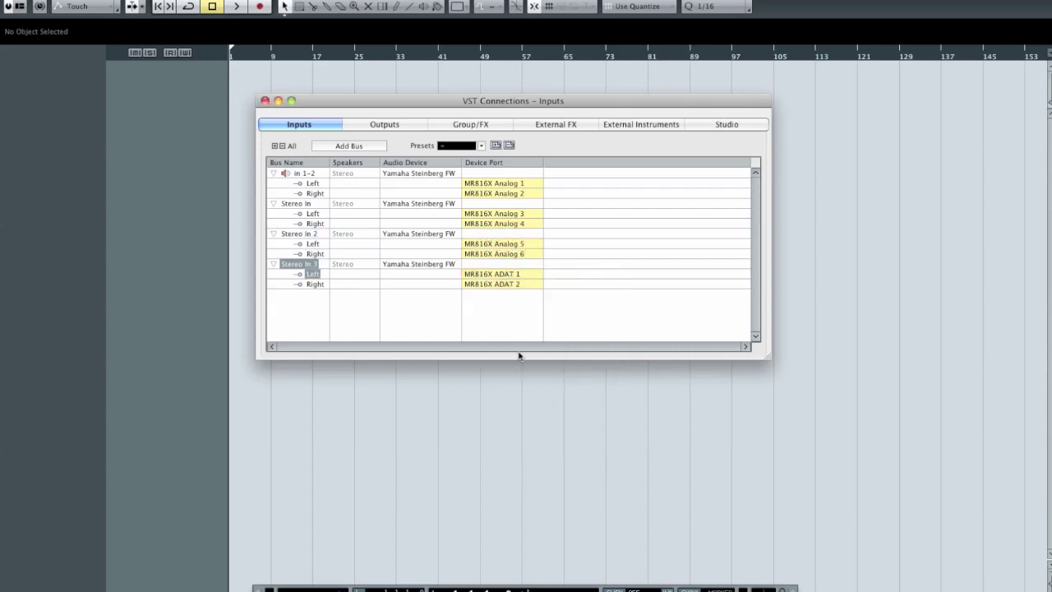
{"action": "left_click", "coordinate": [515, 284]}
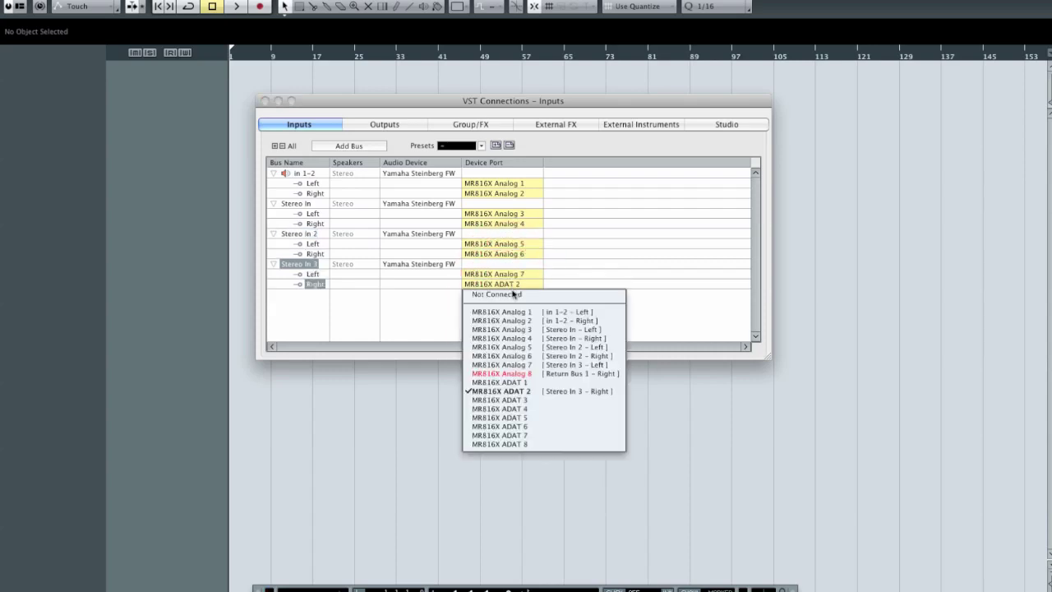
{"action": "left_click", "coordinate": [523, 374]}
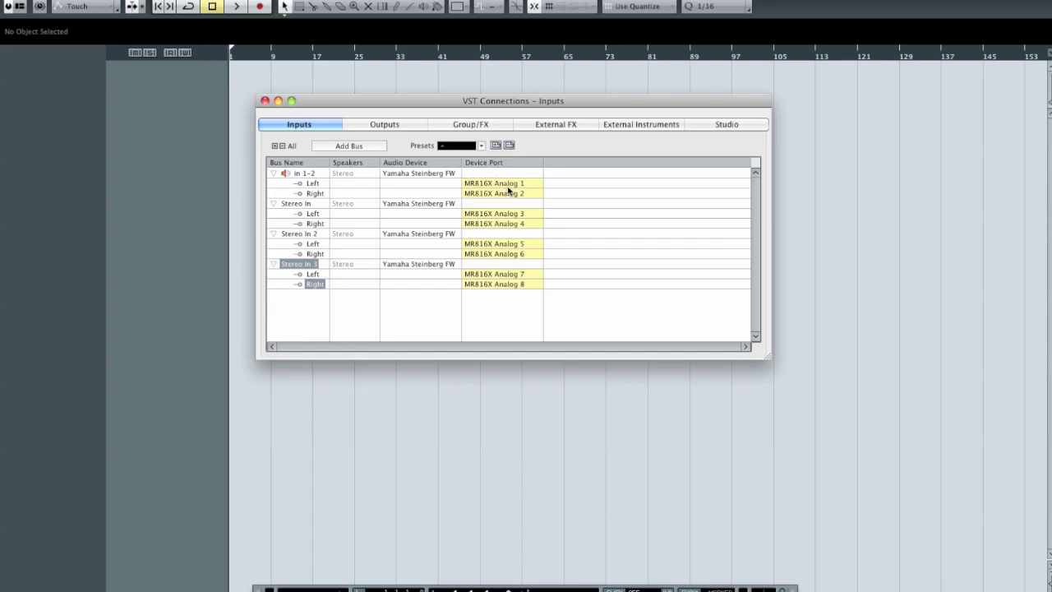
{"action": "left_click", "coordinate": [302, 174]}
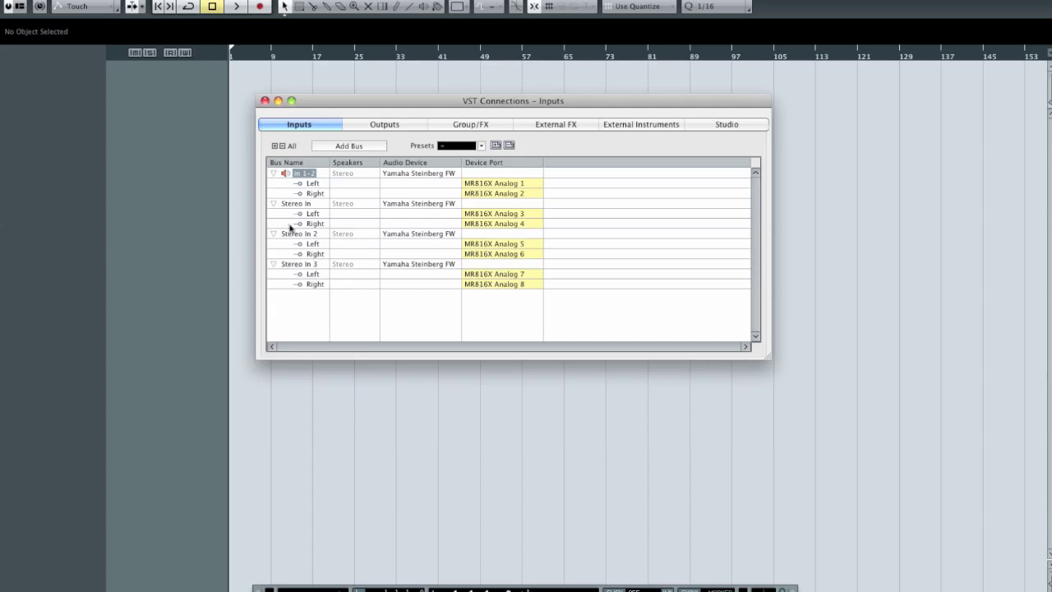
{"action": "left_click", "coordinate": [264, 101]}
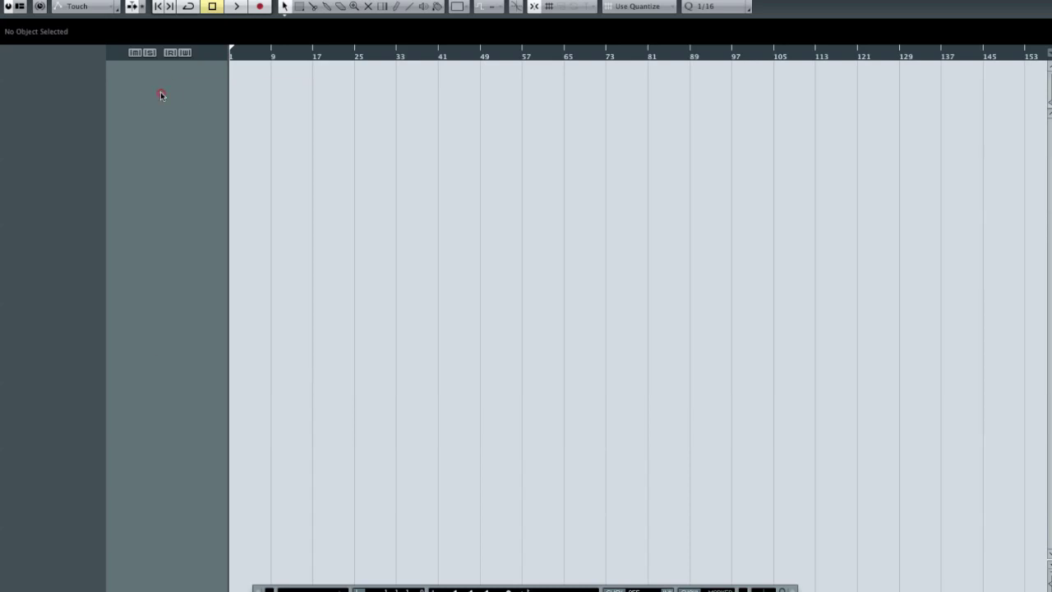
Step: Add one Stereo audio track and set its input to the Stereo In bus
{"action": "right_click", "coordinate": [162, 96]}
{"action": "left_click", "coordinate": [216, 97]}
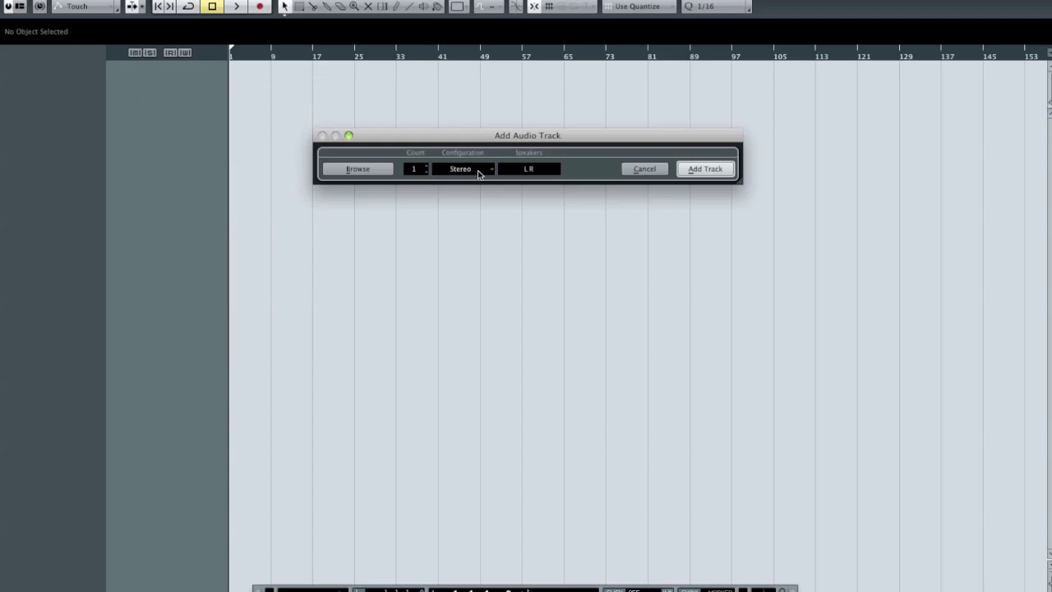
{"action": "left_click", "coordinate": [697, 171]}
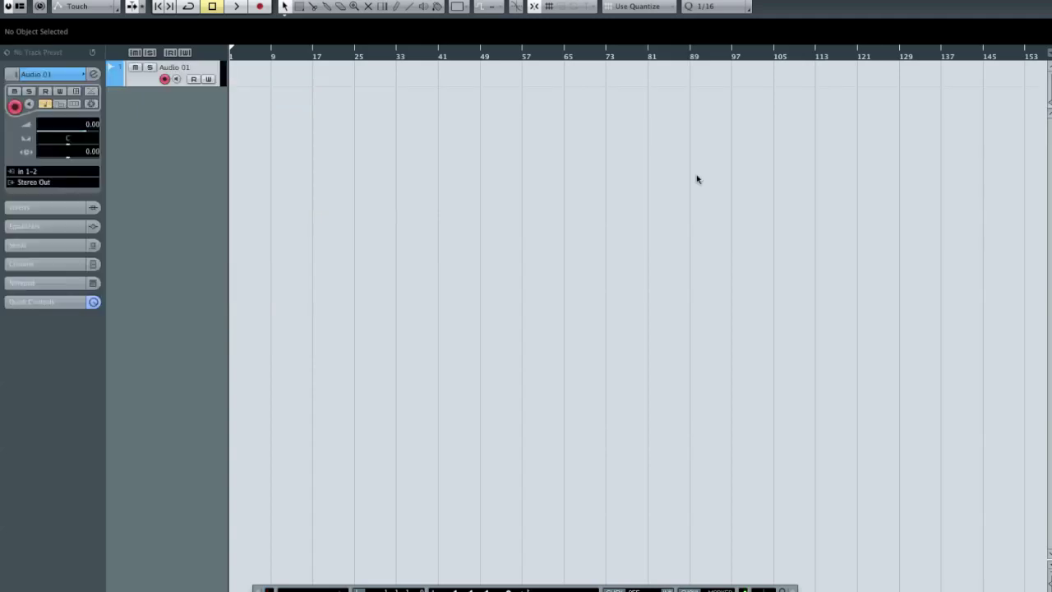
{"action": "left_click", "coordinate": [30, 173]}
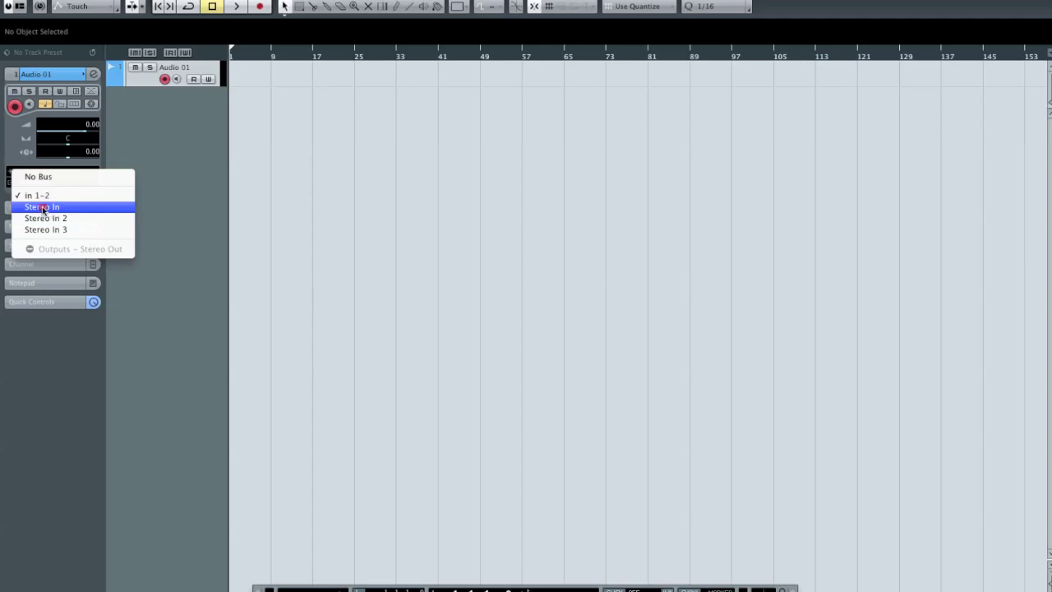
{"action": "left_click", "coordinate": [43, 208]}
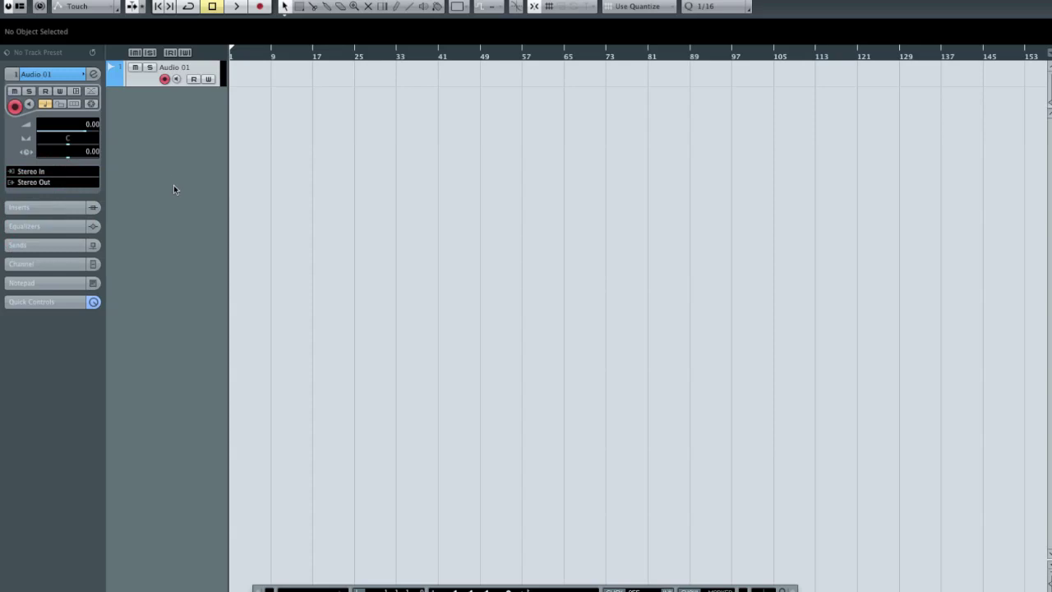
Step: Check the input buses in VST Connections and add one Mono audio track to the project
{"action": "key", "text": "F4"}
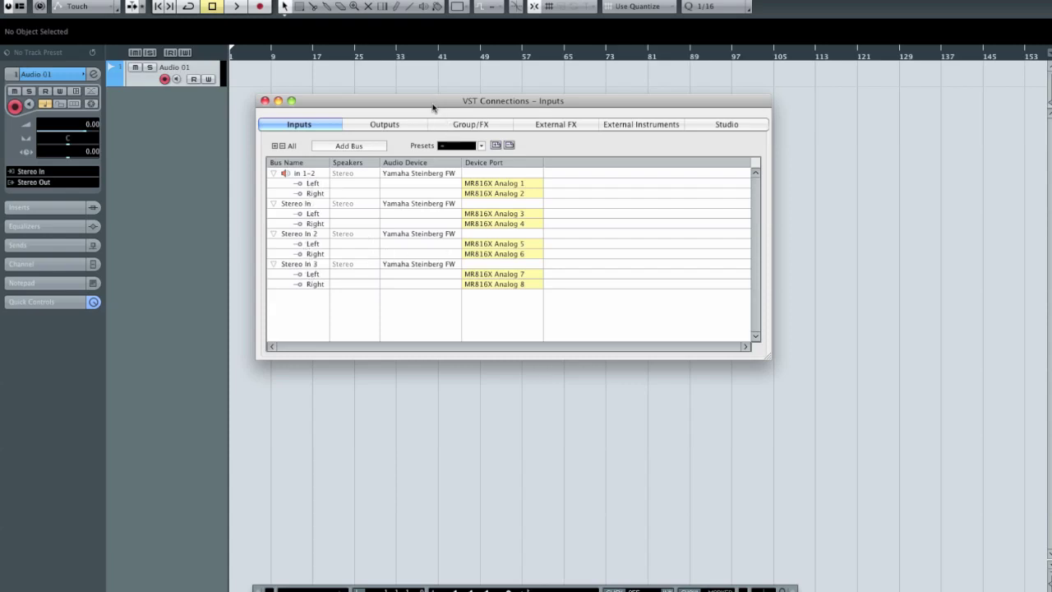
{"action": "left_click", "coordinate": [265, 100]}
{"action": "right_click", "coordinate": [159, 112]}
{"action": "left_click", "coordinate": [205, 123]}
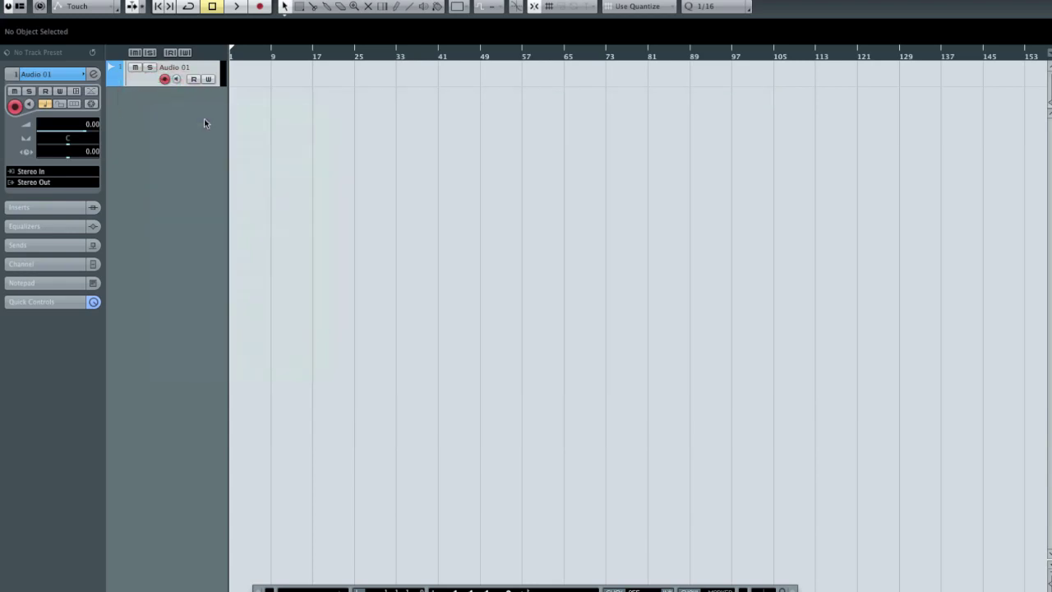
{"action": "left_click", "coordinate": [484, 171]}
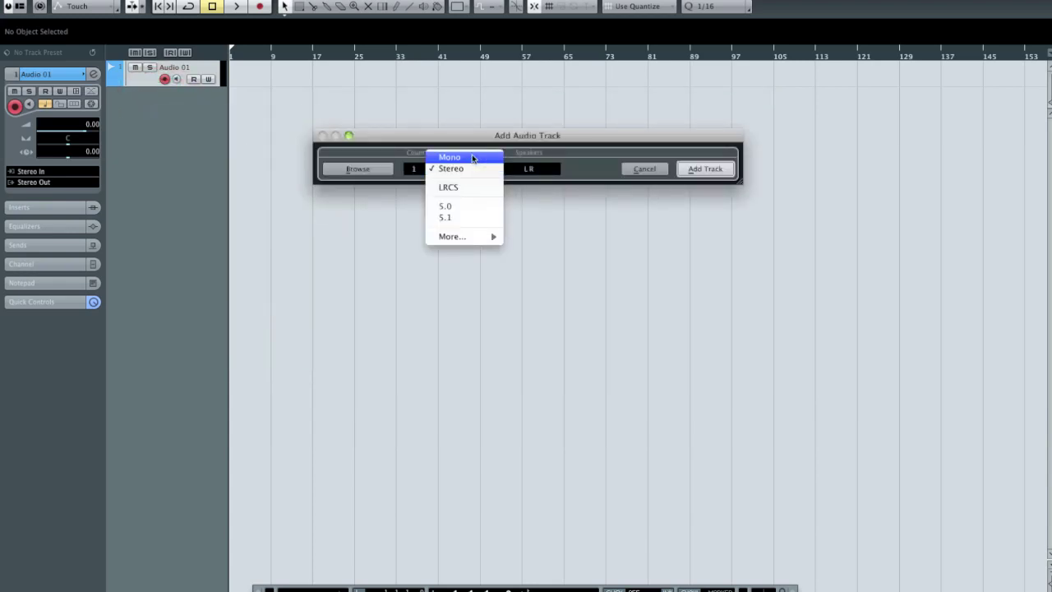
{"action": "left_click", "coordinate": [473, 157]}
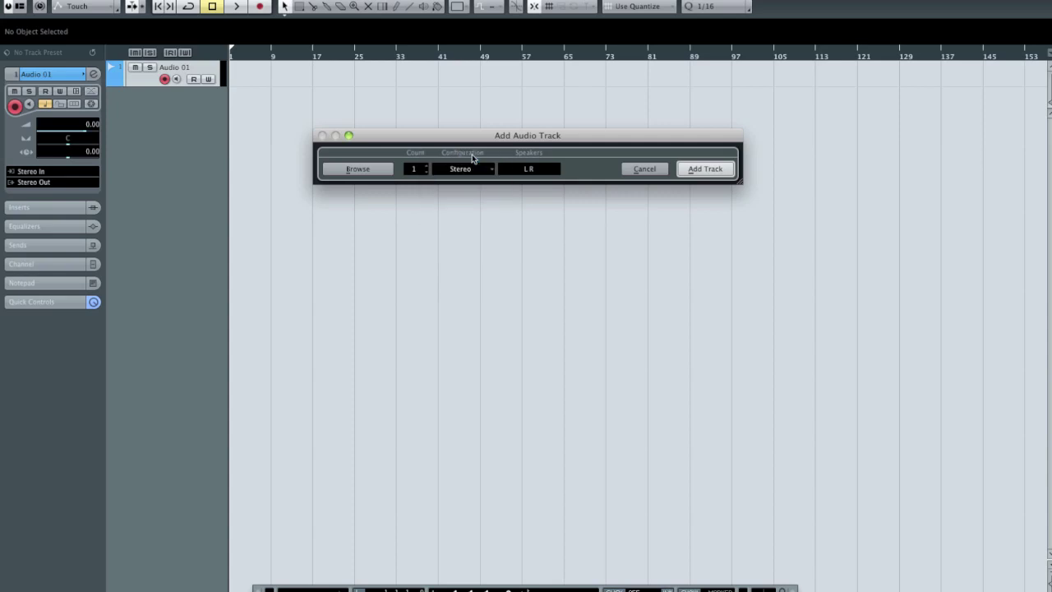
{"action": "left_click", "coordinate": [705, 169]}
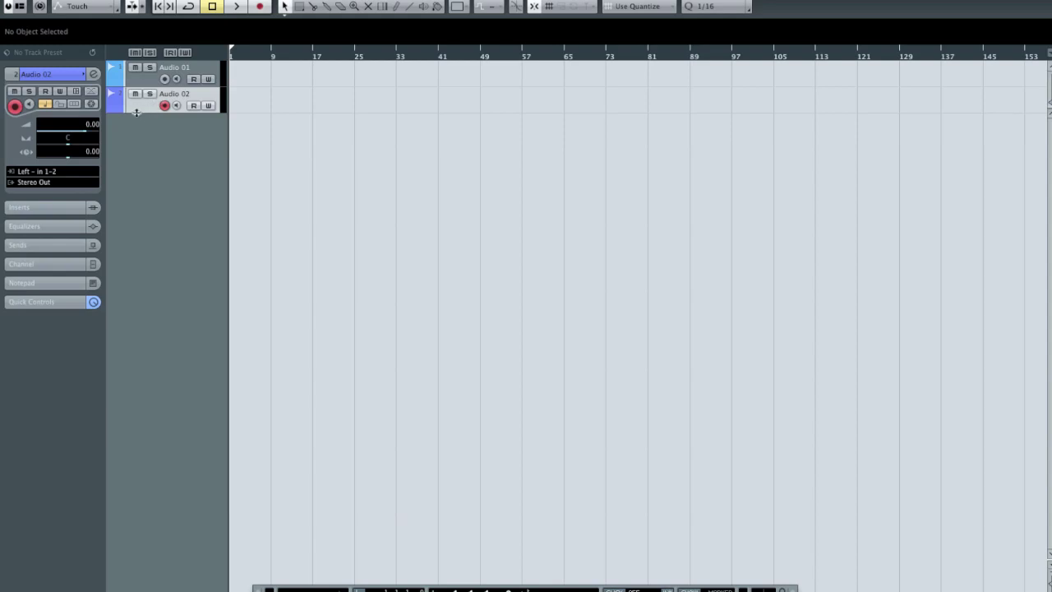
Step: Choose the left channel of in 1-2 as the mono track's input and switch it to the right channel
{"action": "left_click", "coordinate": [44, 172]}
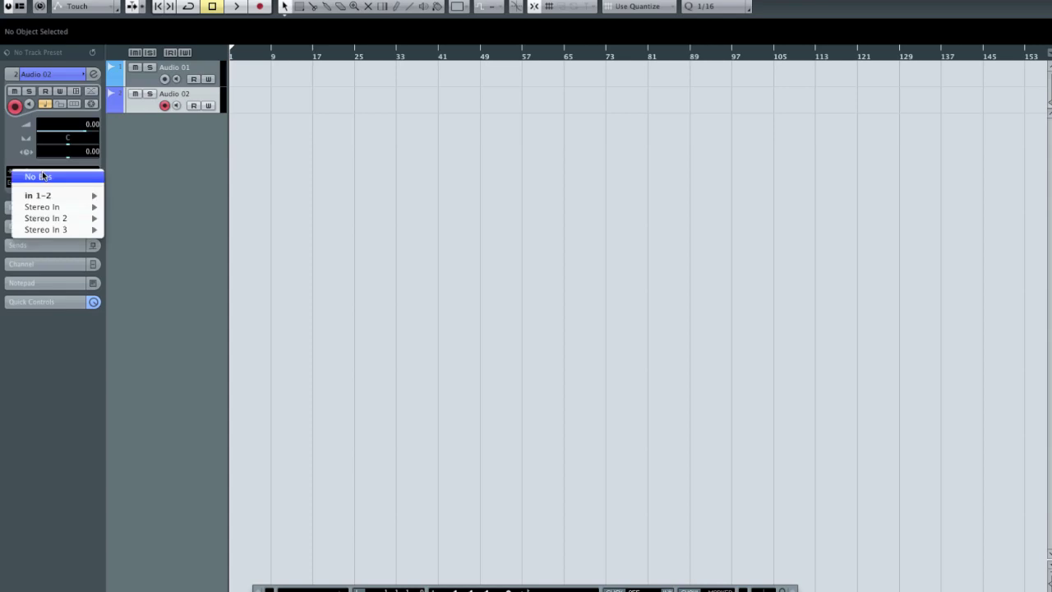
{"action": "mouse_move", "coordinate": [50, 196]}
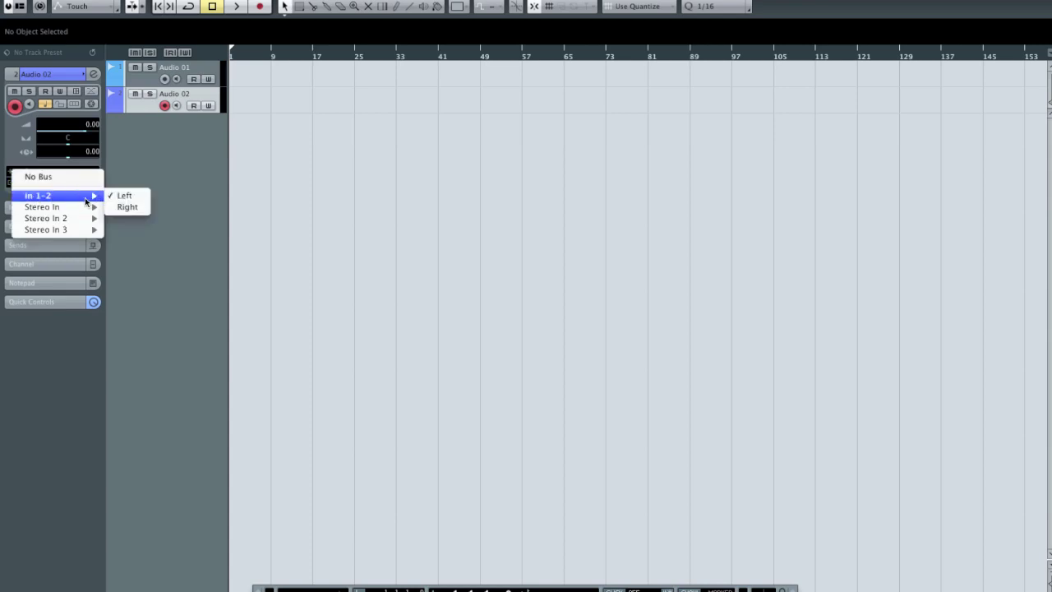
{"action": "left_click", "coordinate": [125, 198]}
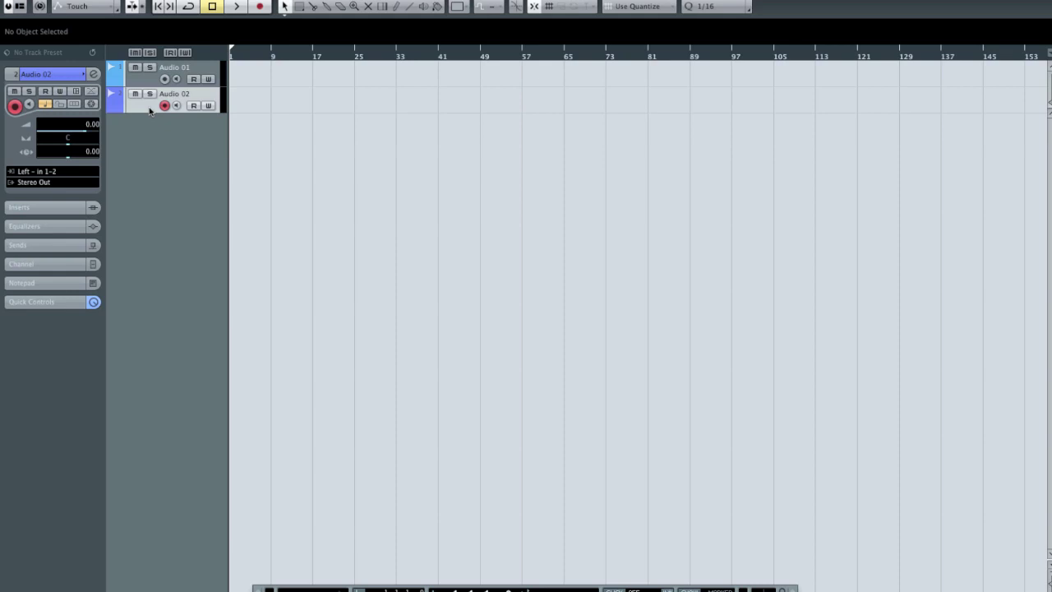
{"action": "left_click", "coordinate": [51, 173]}
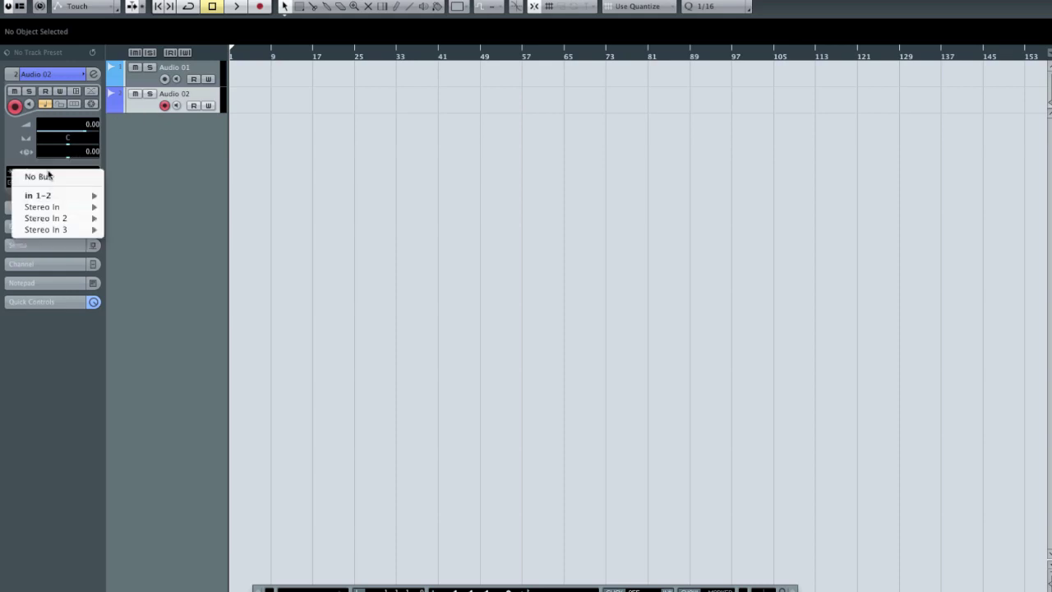
{"action": "mouse_move", "coordinate": [41, 198]}
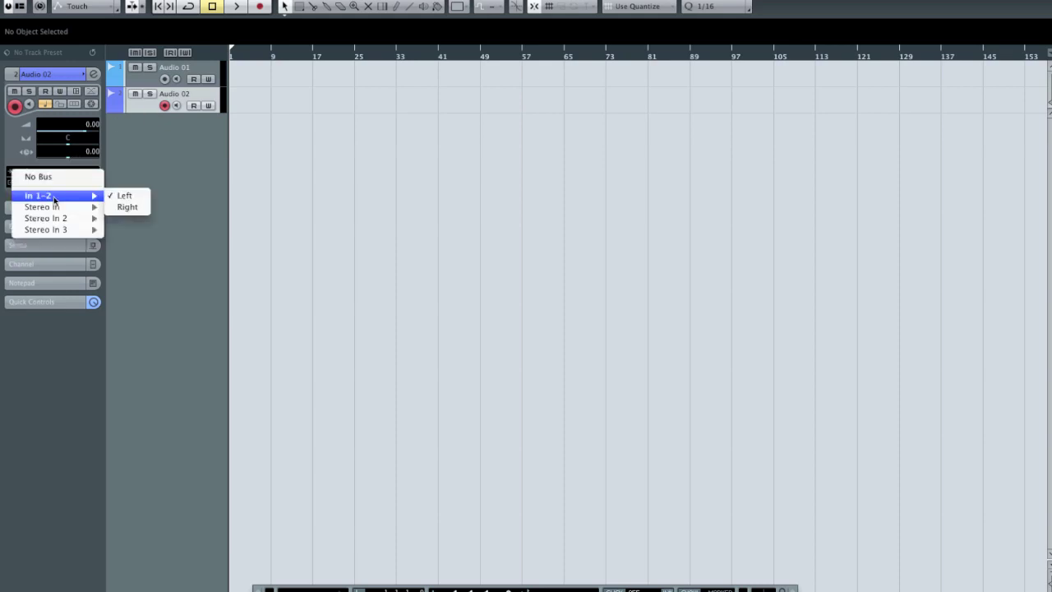
{"action": "left_click", "coordinate": [124, 207]}
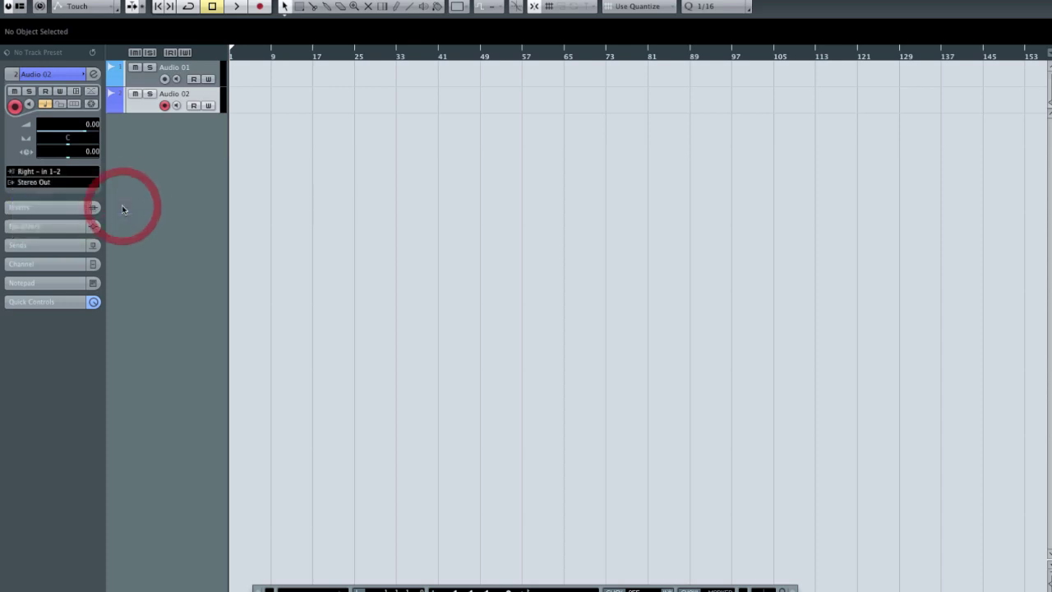
{"action": "left_click", "coordinate": [49, 176]}
{"action": "mouse_move", "coordinate": [52, 197]}
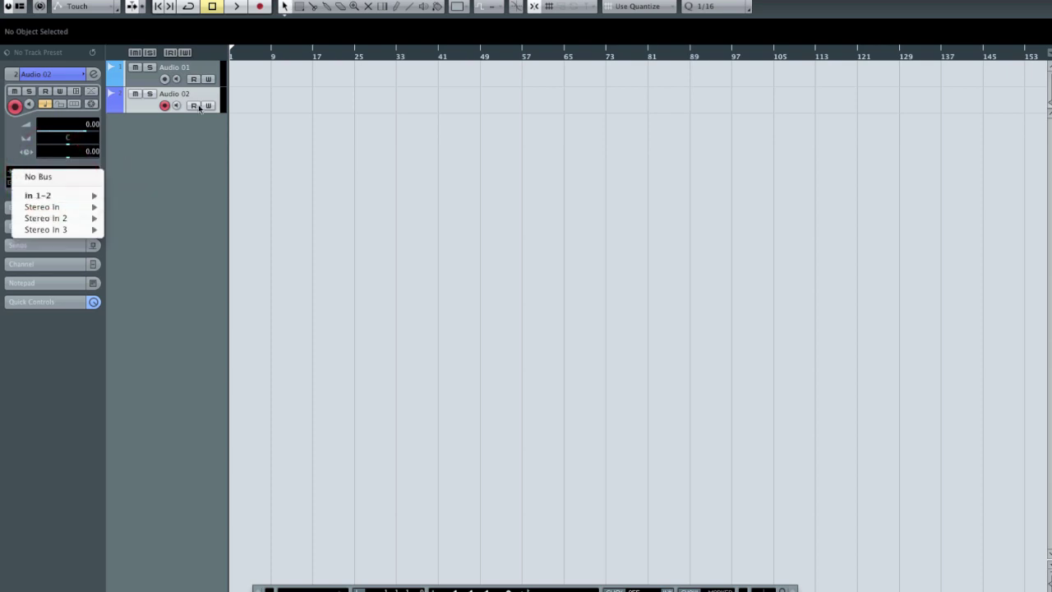
{"action": "left_click", "coordinate": [141, 149]}
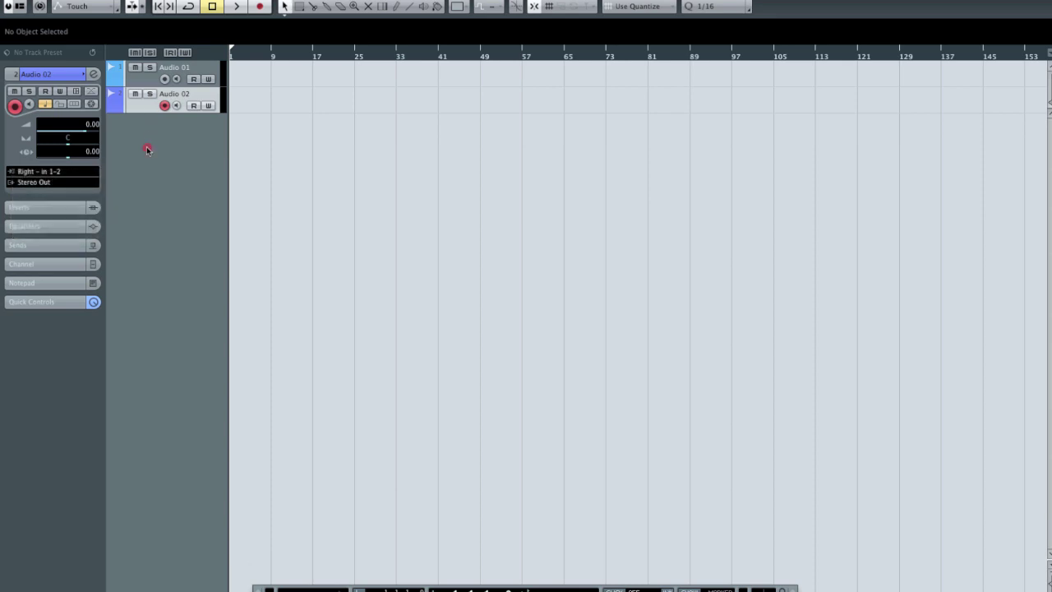
Step: Add eight Mono input buses in VST Connections and review the device ports assigned to all input buses
{"action": "key", "text": "F4"}
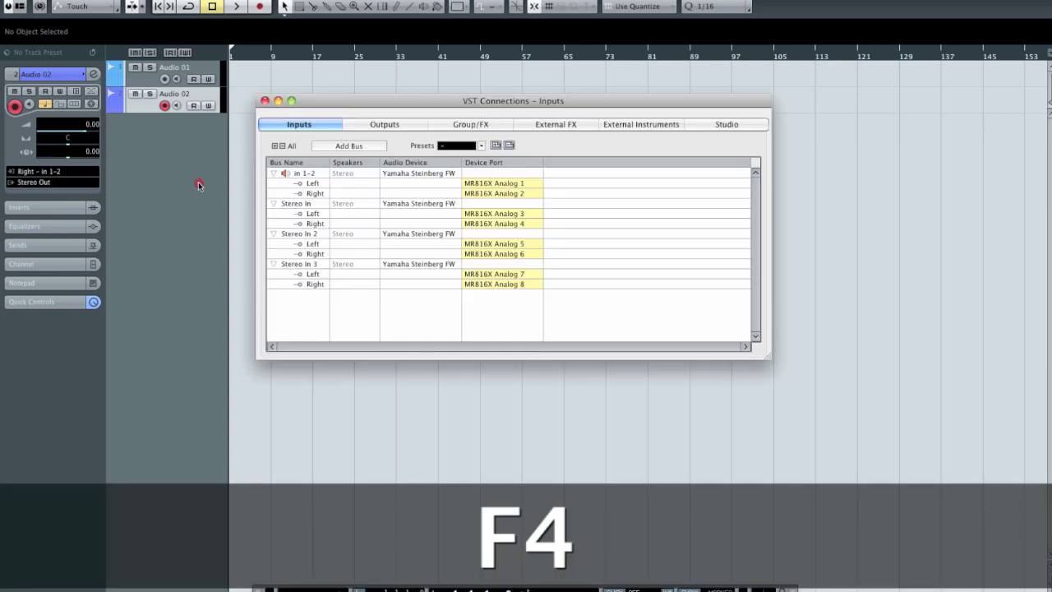
{"action": "left_click", "coordinate": [329, 148]}
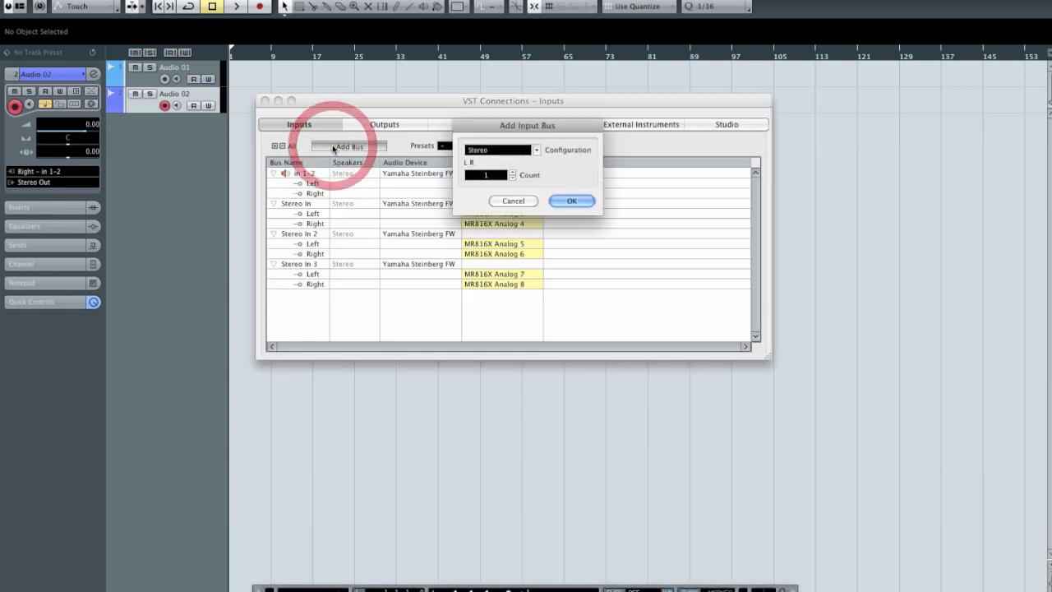
{"action": "left_click", "coordinate": [499, 176]}
{"action": "type", "text": "8"}
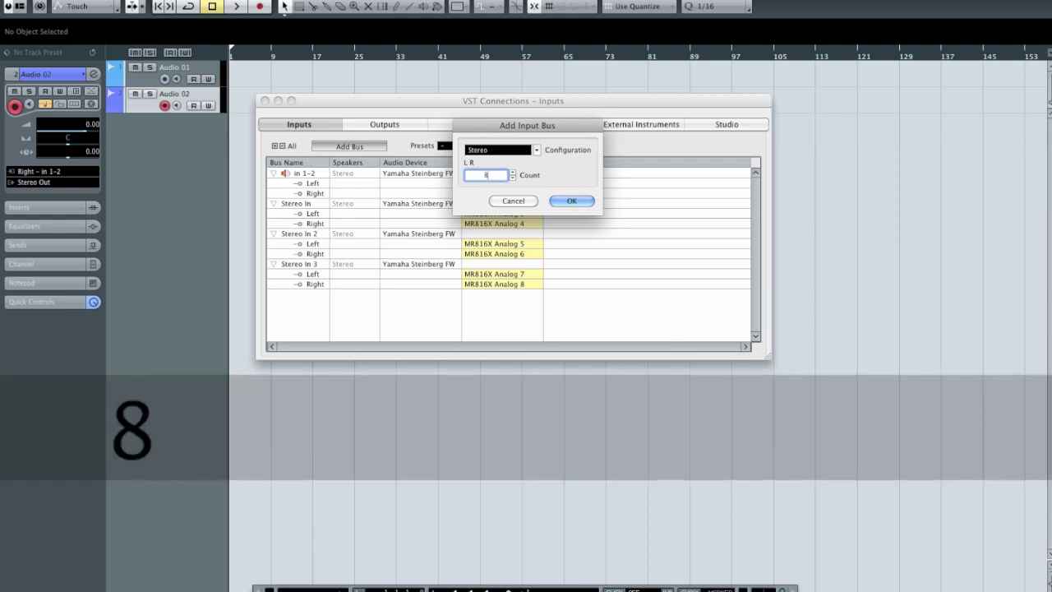
{"action": "left_click", "coordinate": [503, 151]}
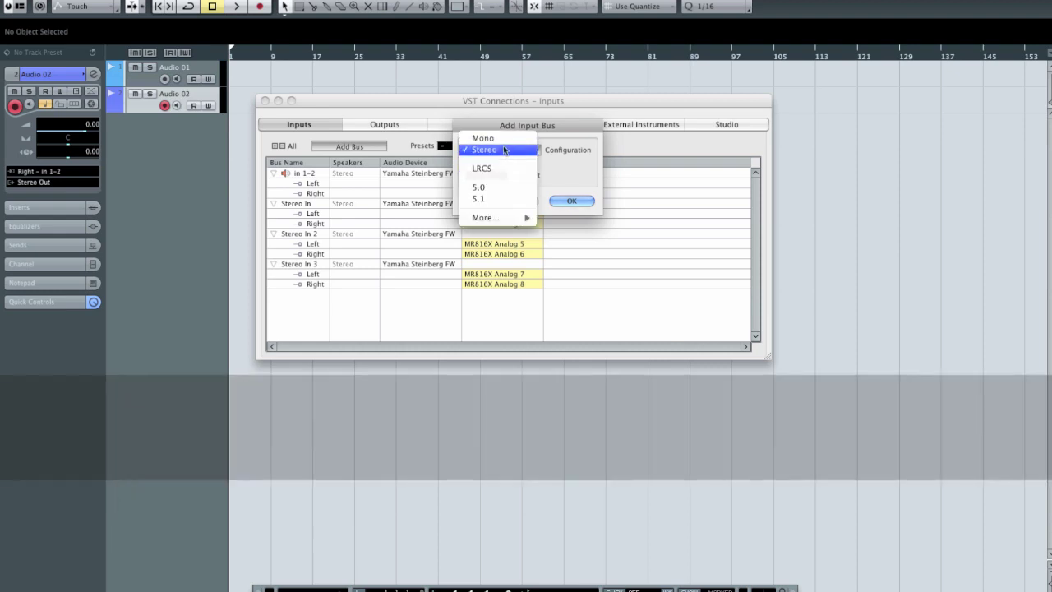
{"action": "left_click", "coordinate": [502, 139]}
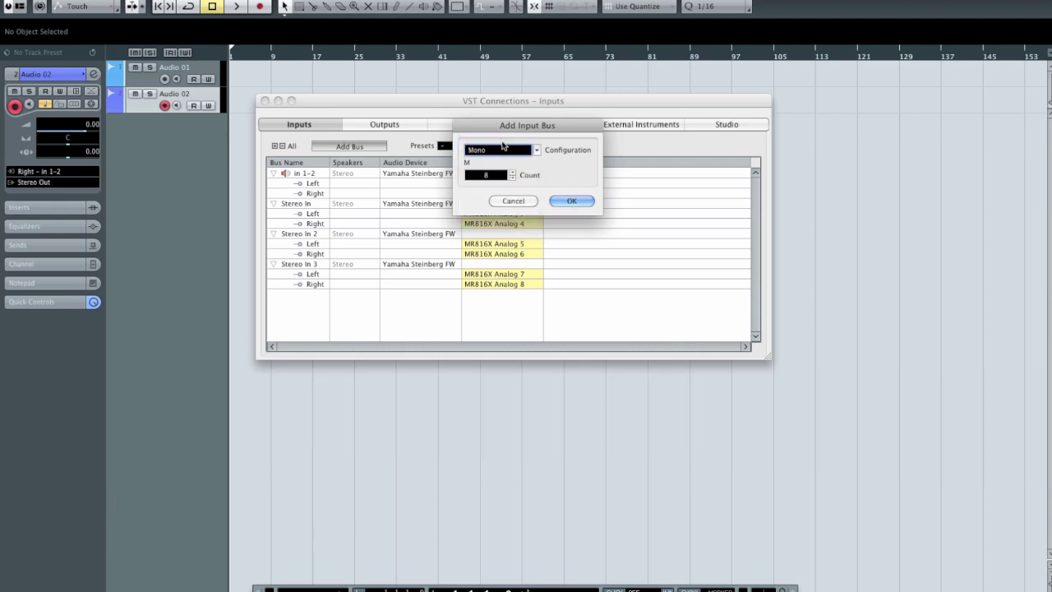
{"action": "left_click", "coordinate": [566, 202]}
{"action": "scroll", "coordinate": [578, 245], "scroll_direction": "down", "scroll_amount": 4}
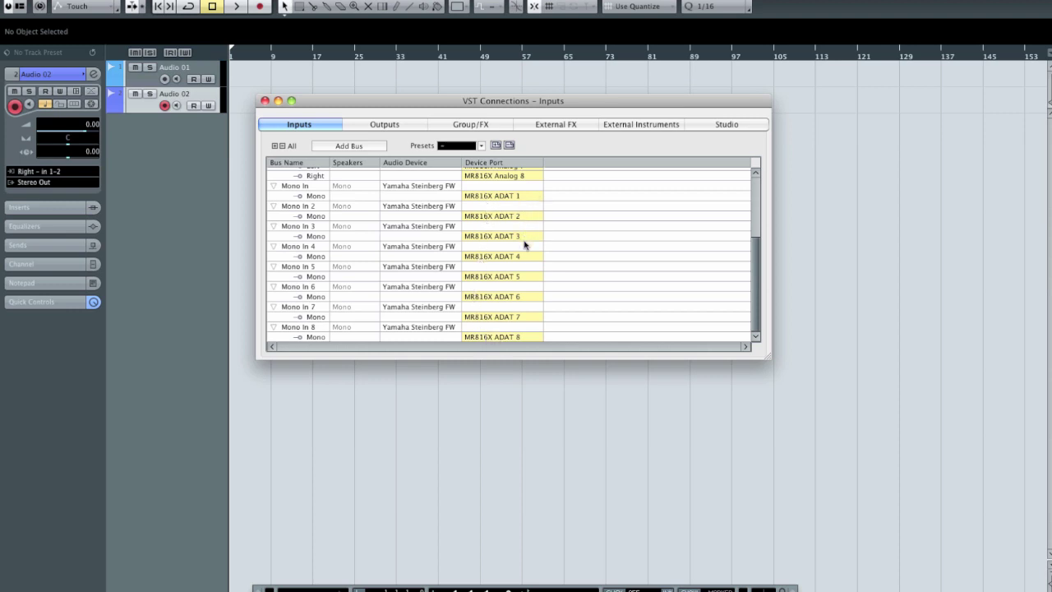
{"action": "scroll", "coordinate": [583, 253], "scroll_direction": "up", "scroll_amount": 5}
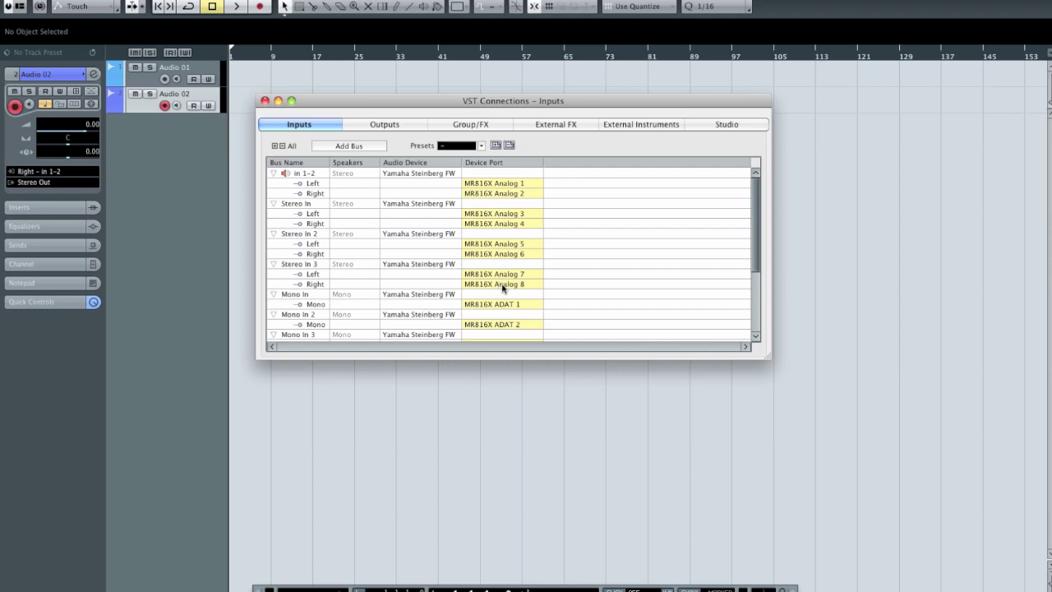
{"action": "scroll", "coordinate": [564, 287], "scroll_direction": "down", "scroll_amount": 4}
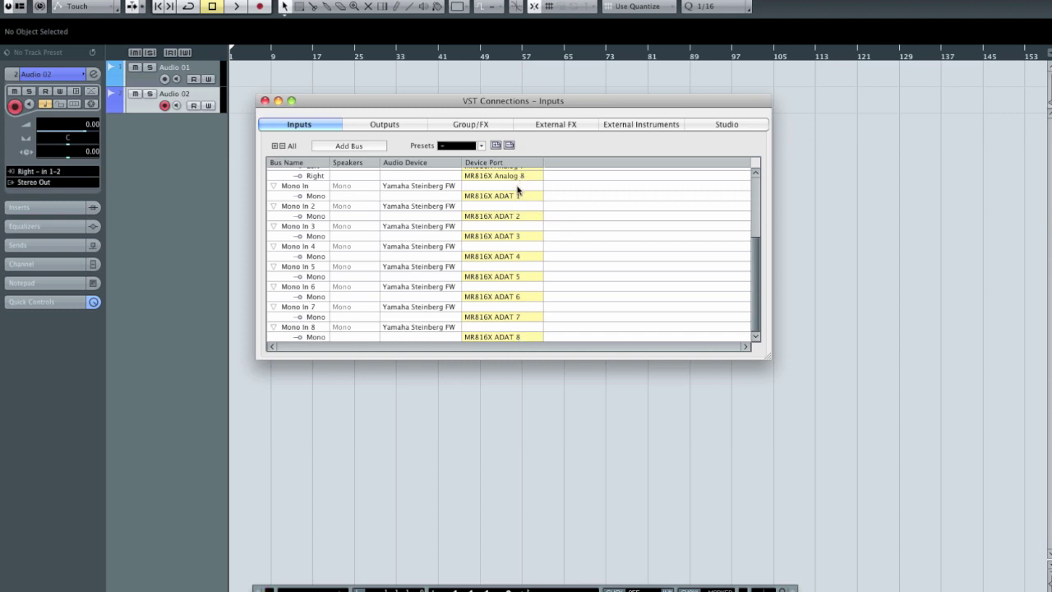
{"action": "left_click", "coordinate": [264, 100]}
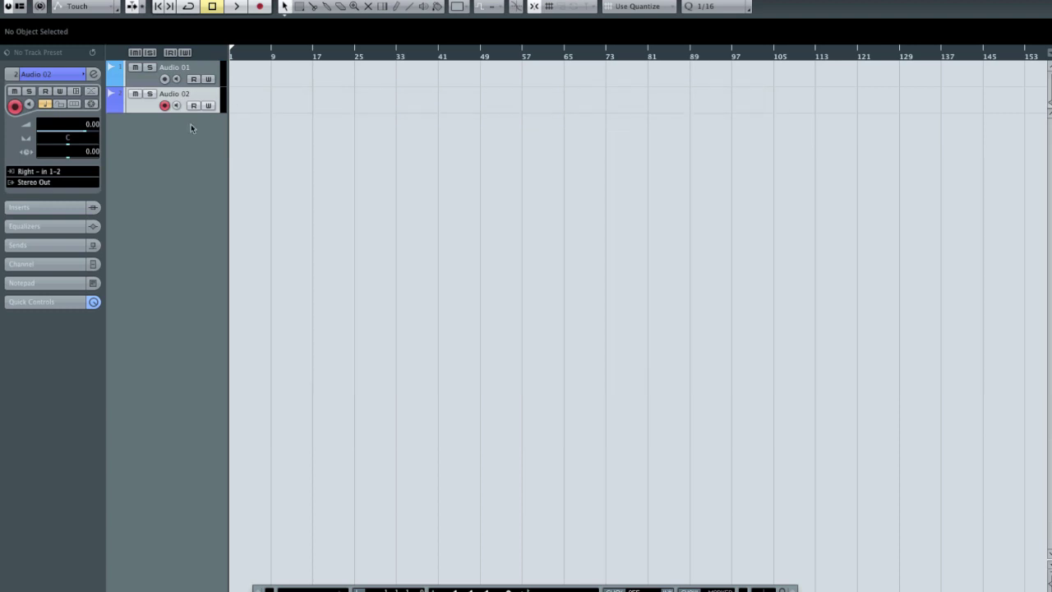
Step: Rename the Audio 02 track as "mnon"
{"action": "right_click", "coordinate": [148, 142]}
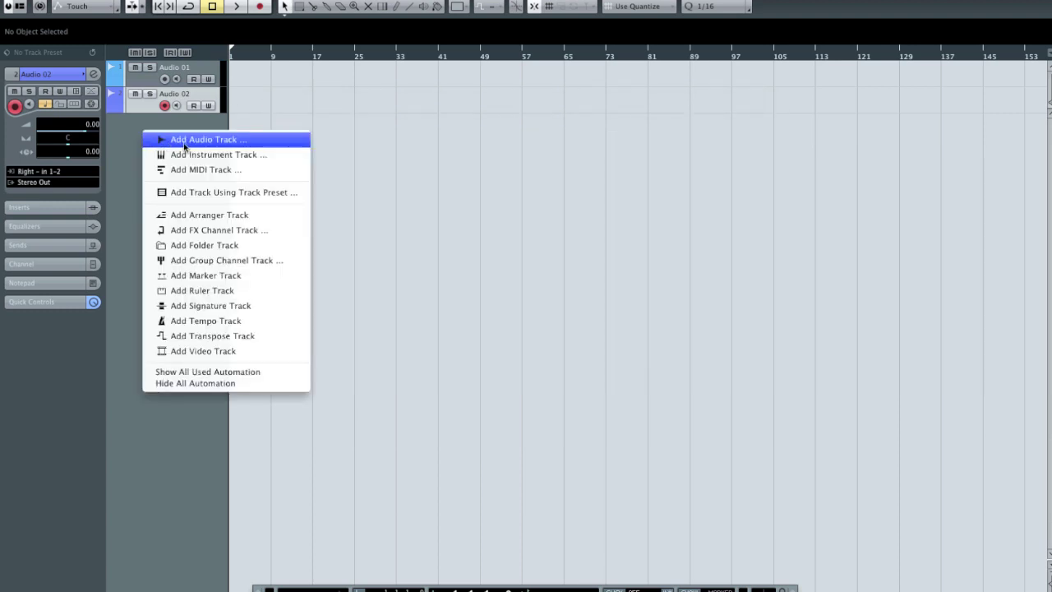
{"action": "left_click", "coordinate": [111, 123]}
{"action": "double_click", "coordinate": [169, 95]}
{"action": "type", "text": "mo"}
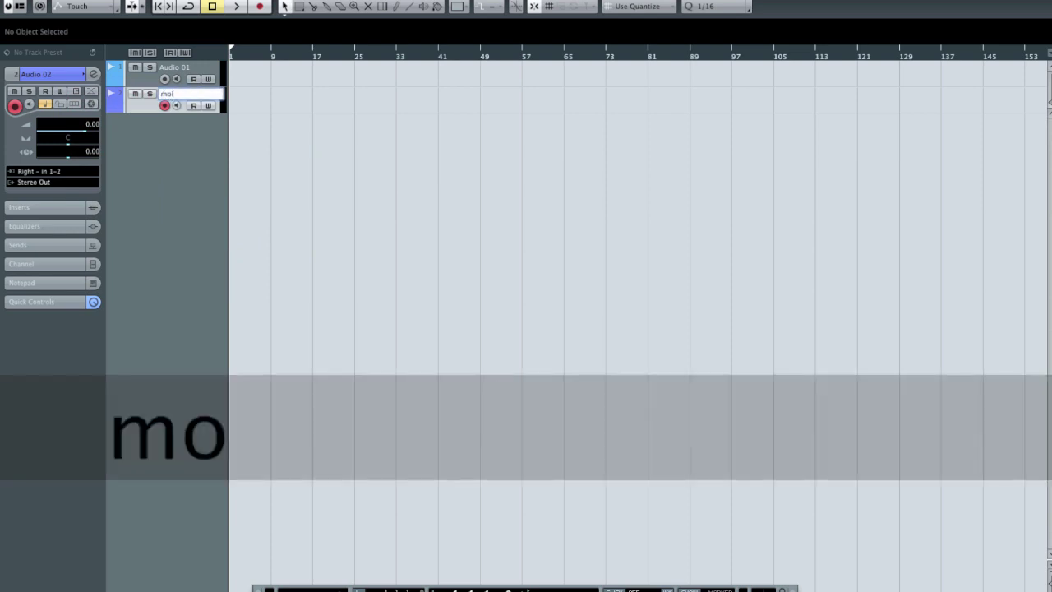
{"action": "type", "text": "on"}
{"action": "key", "text": "Return"}
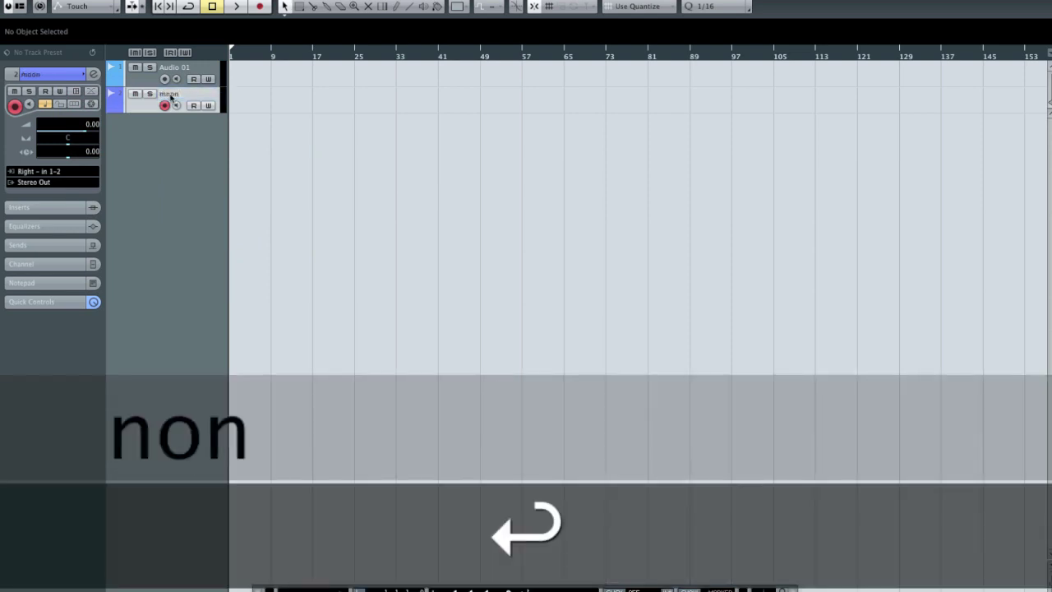
Step: Rename the Audio 01 track as "stereo" and set its input to the Mono In bus
{"action": "double_click", "coordinate": [173, 67]}
{"action": "type", "text": "s"}
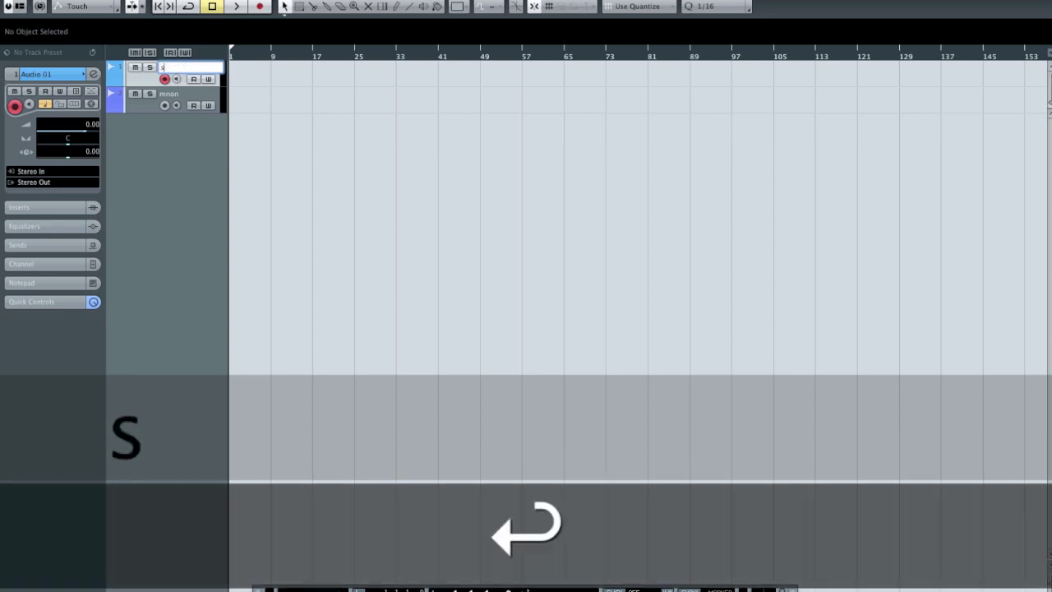
{"action": "type", "text": "tereo"}
{"action": "key", "text": "Return"}
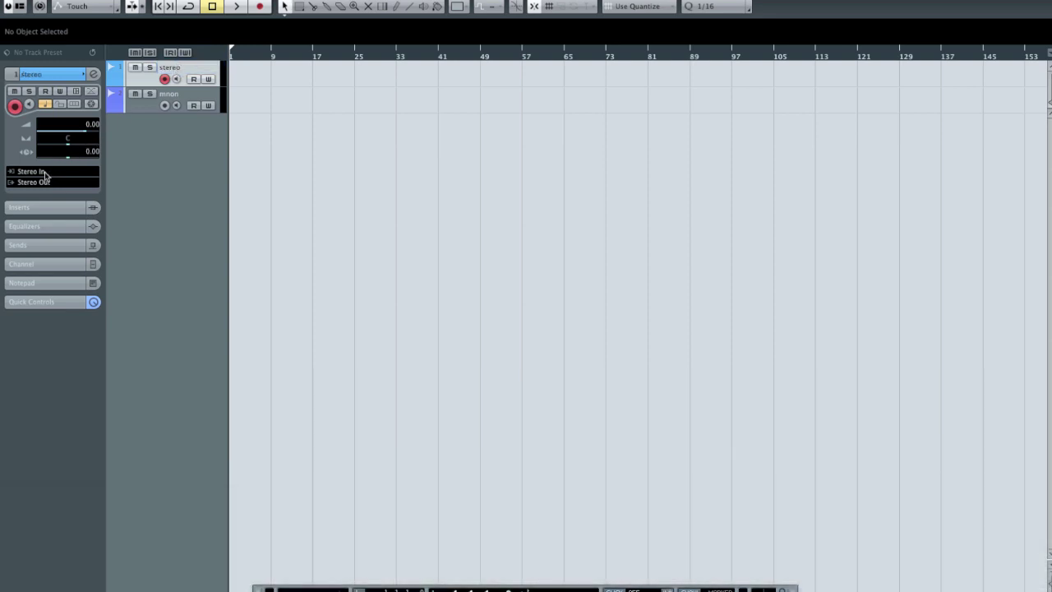
{"action": "left_click", "coordinate": [46, 174]}
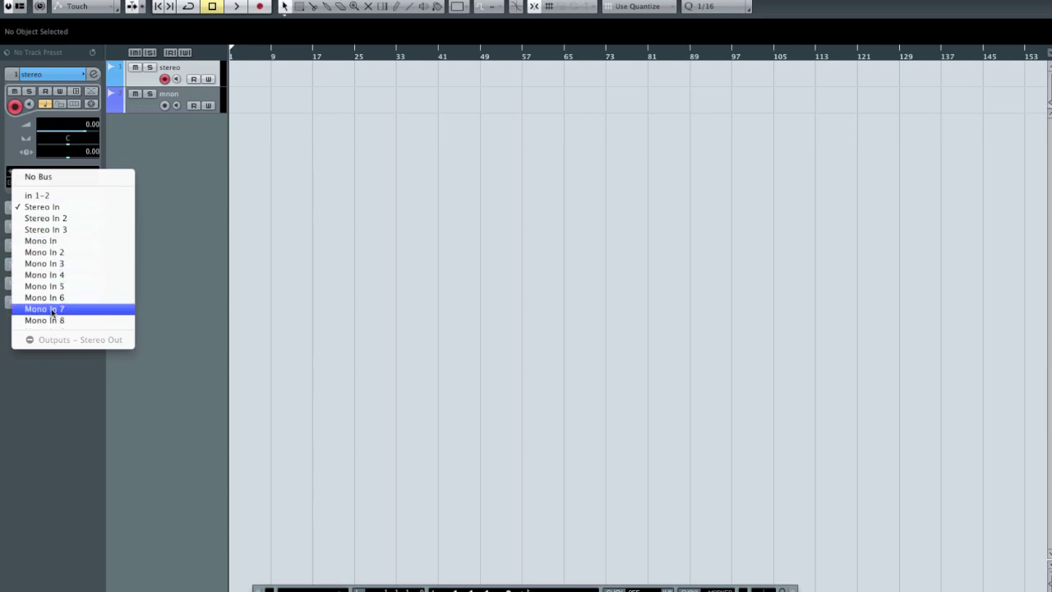
{"action": "left_click", "coordinate": [51, 242]}
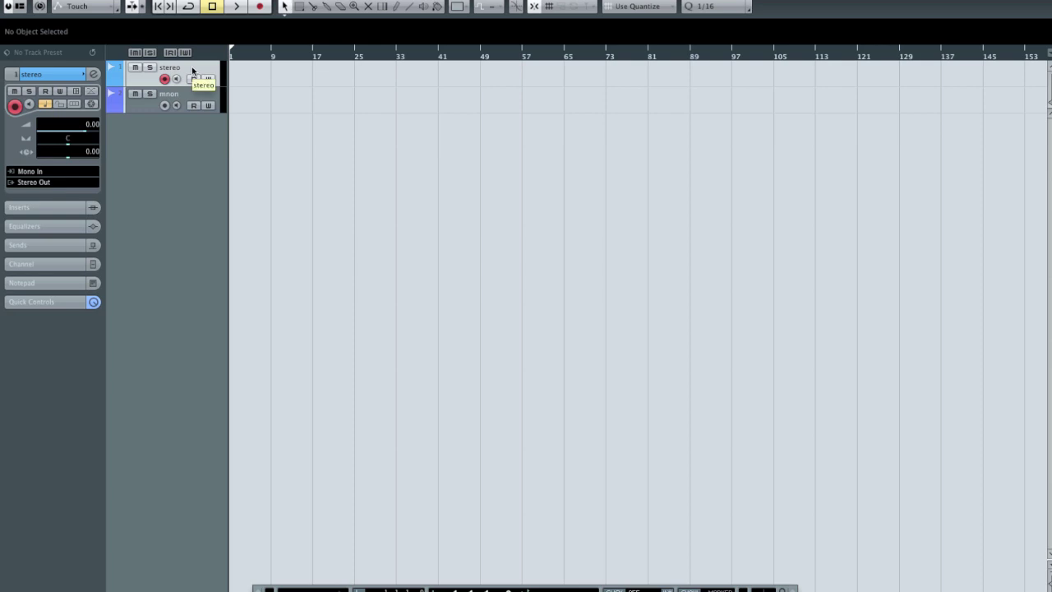
Step: Correct the name of the "mnon" track to "mono"
{"action": "double_click", "coordinate": [171, 95]}
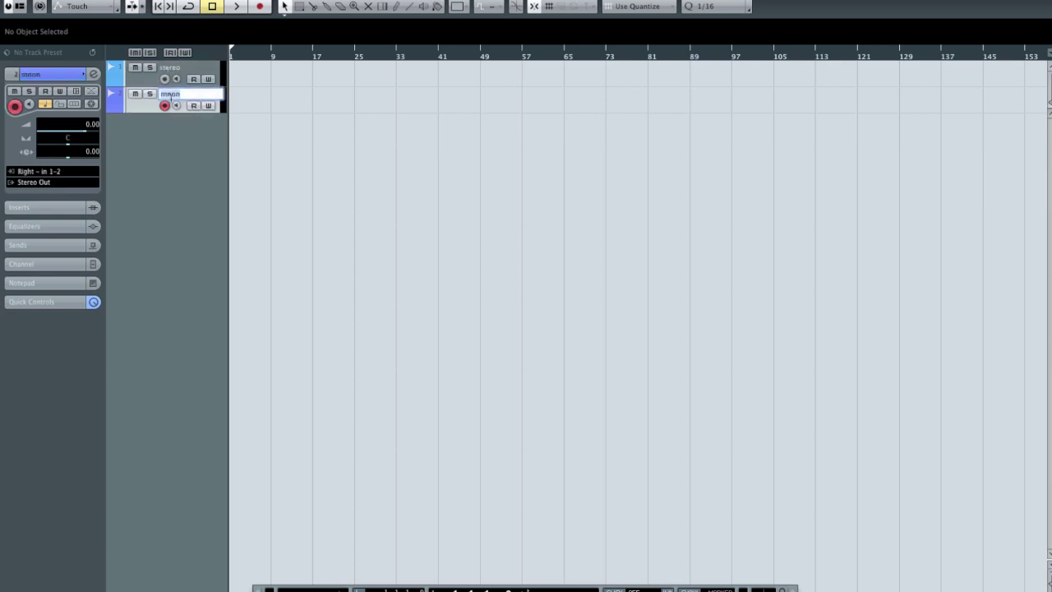
{"action": "type", "text": "mono"}
{"action": "key", "text": "Return"}
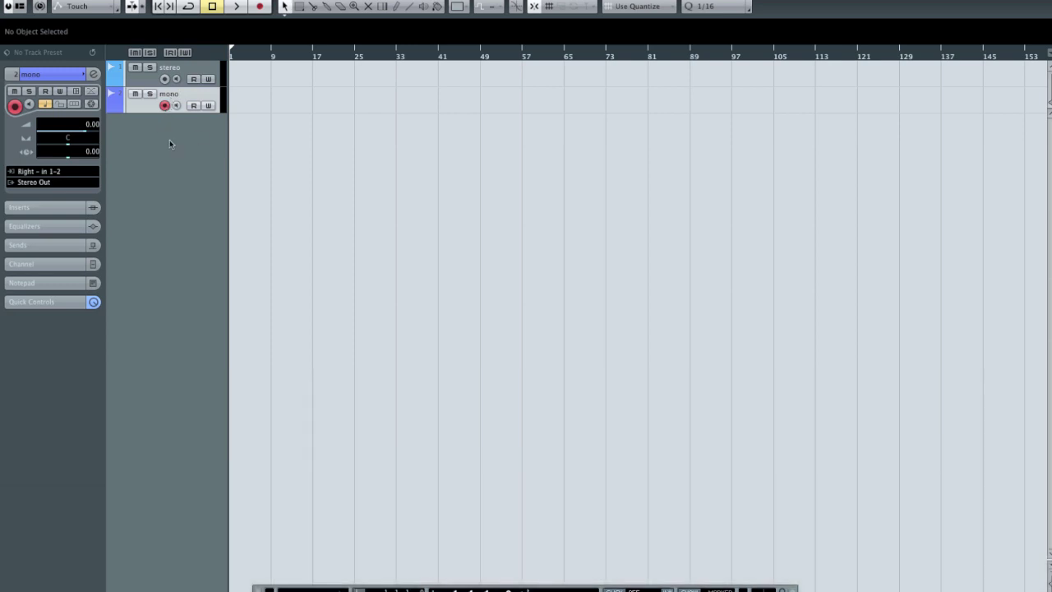
Step: Route in 1-2 as the stereo track's input, and switch it to Stereo In 2
{"action": "left_click", "coordinate": [148, 79]}
{"action": "left_click", "coordinate": [59, 175]}
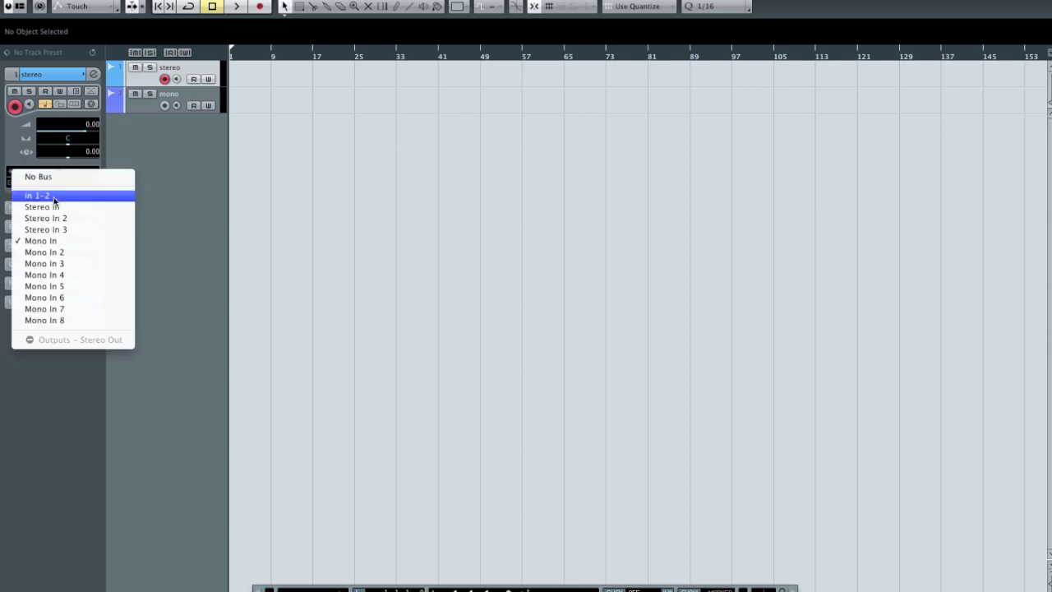
{"action": "left_click", "coordinate": [54, 196]}
{"action": "left_click", "coordinate": [53, 172]}
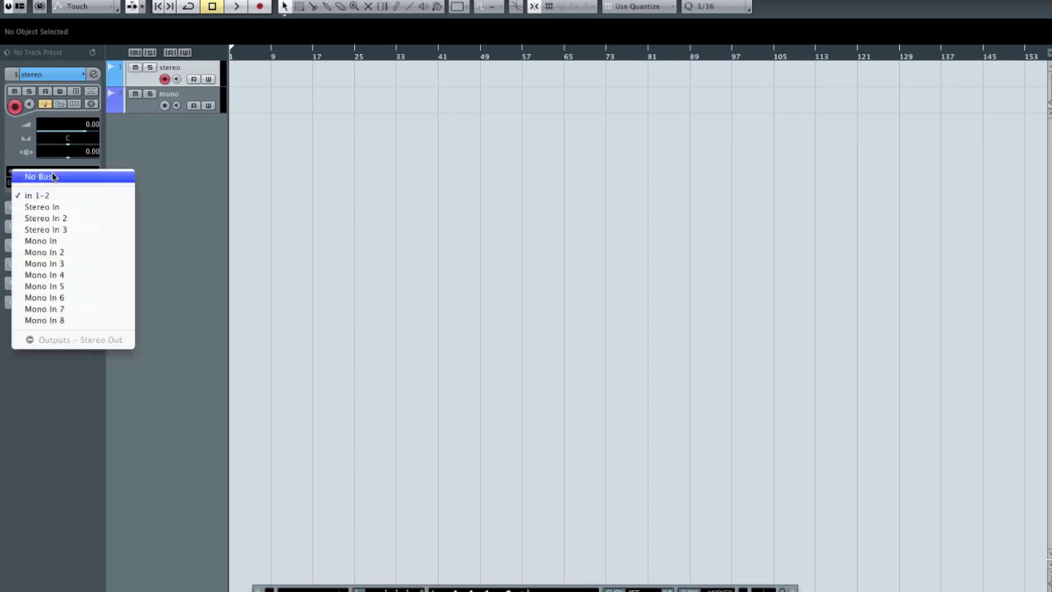
{"action": "left_click", "coordinate": [54, 219]}
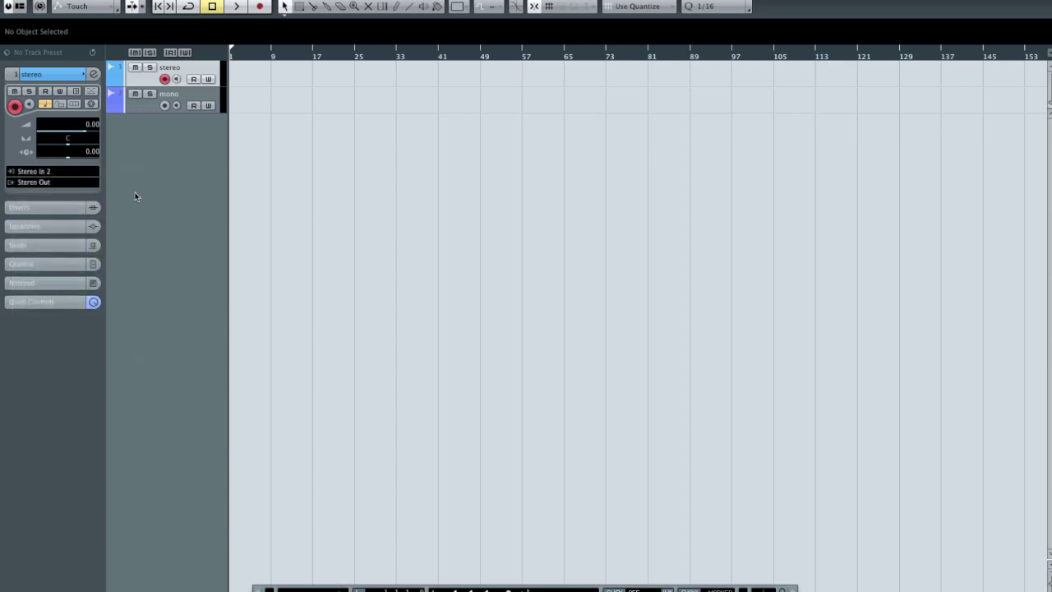
Step: Set the mono track's input to the Mono In bus
{"action": "left_click", "coordinate": [146, 111]}
{"action": "left_click", "coordinate": [54, 173]}
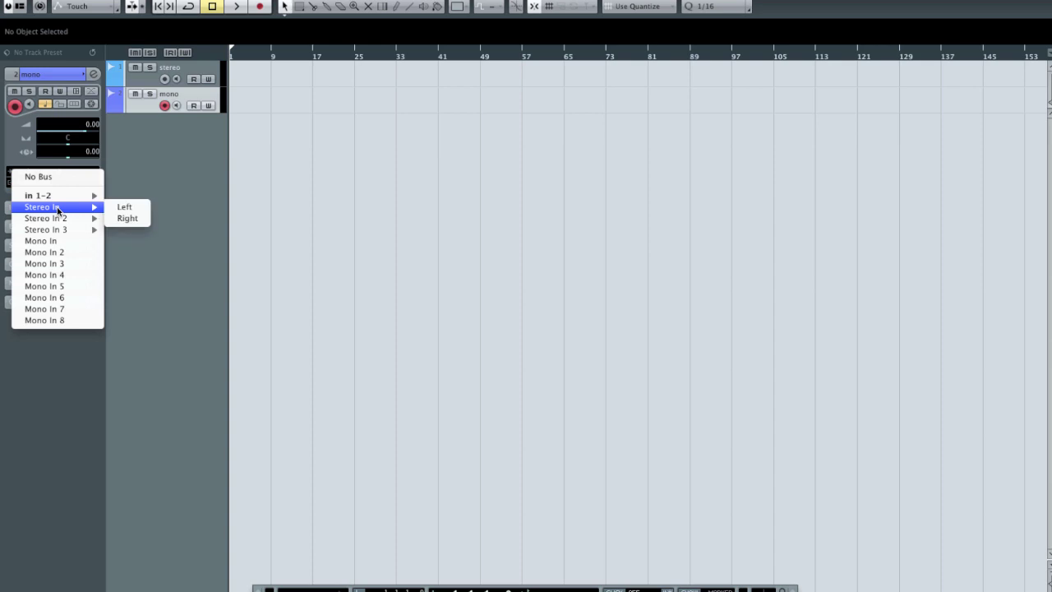
{"action": "mouse_move", "coordinate": [62, 235]}
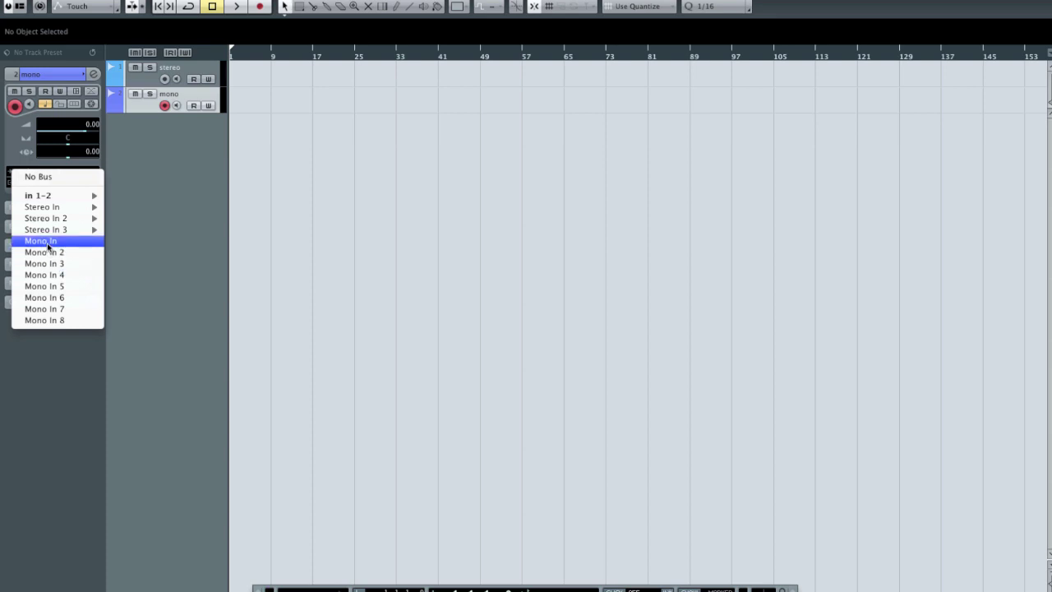
{"action": "left_click", "coordinate": [47, 243]}
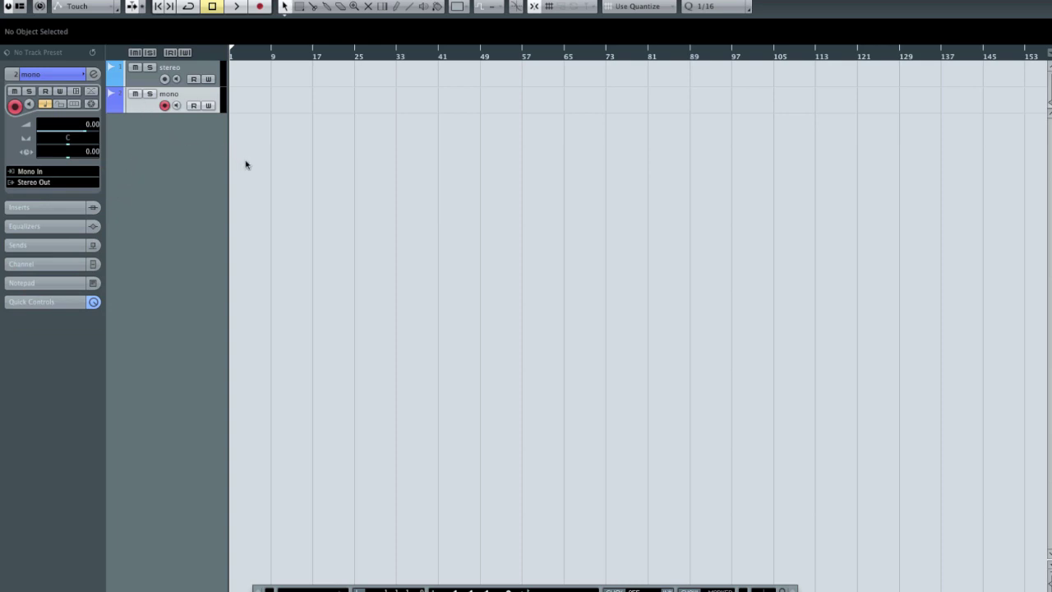
Step: Add one Stereo output bus in VST Connections and close the window
{"action": "key", "text": "F4"}
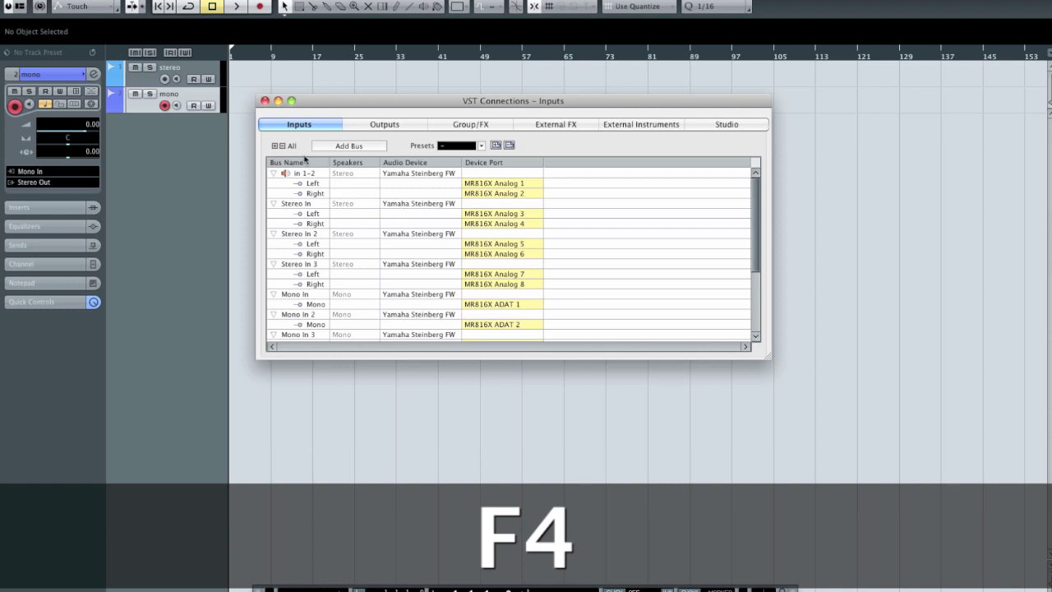
{"action": "left_click", "coordinate": [374, 126]}
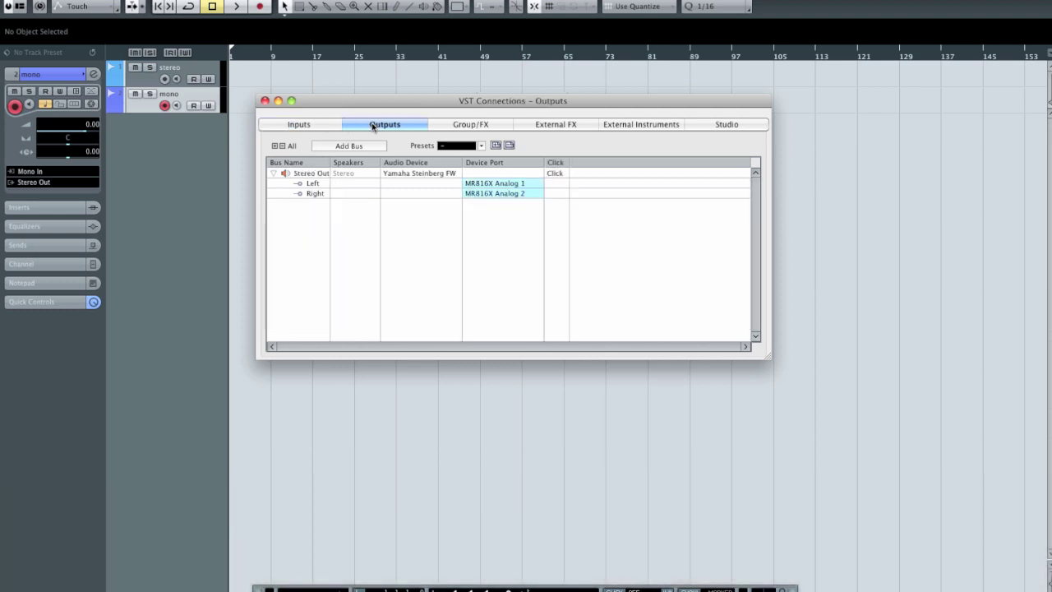
{"action": "left_click_drag", "start_coordinate": [420, 105], "coordinate": [420, 124]}
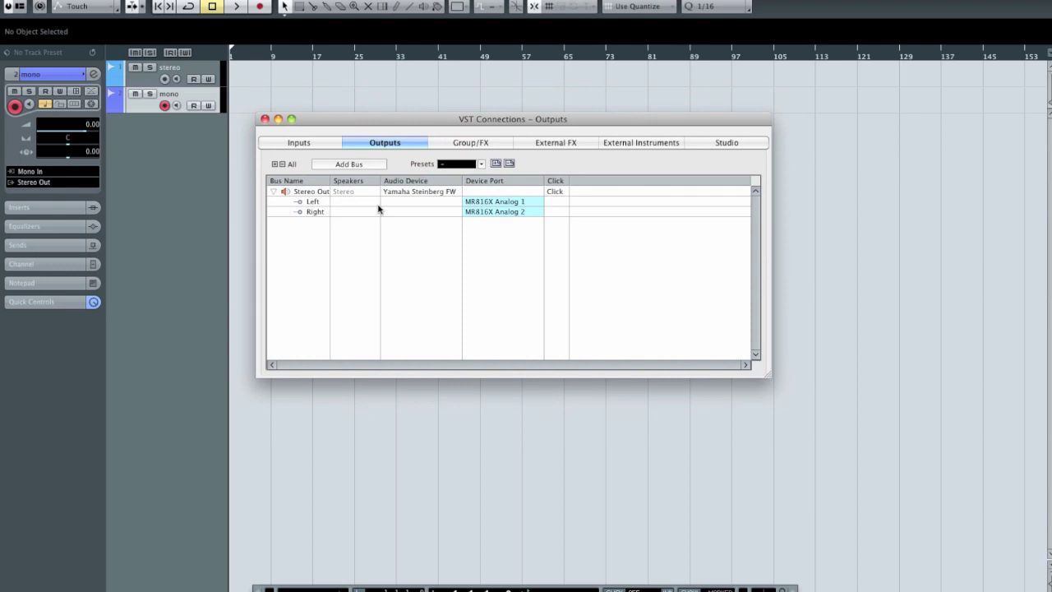
{"action": "left_click", "coordinate": [336, 164]}
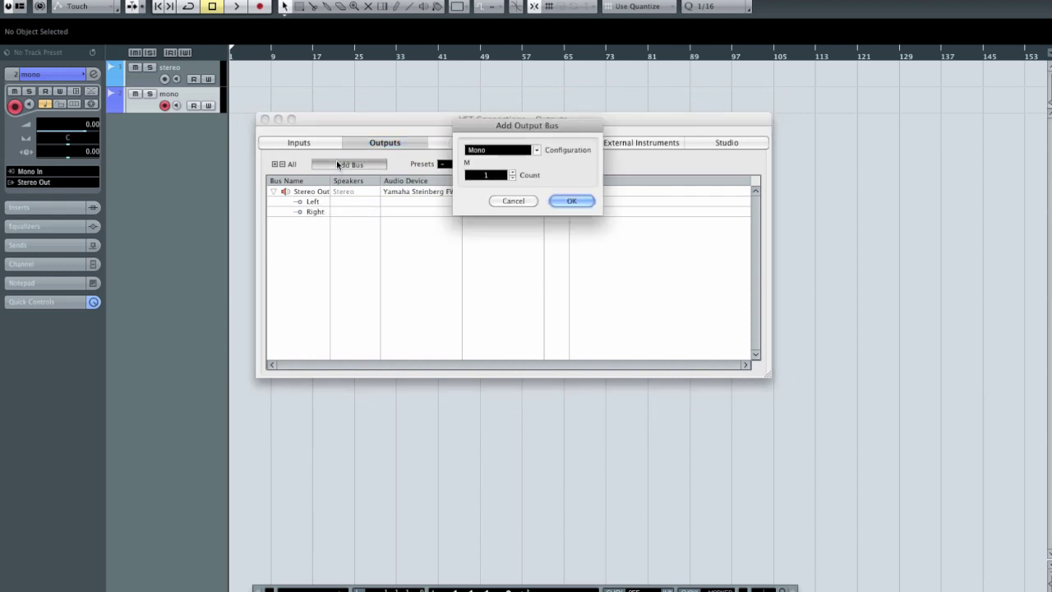
{"action": "left_click", "coordinate": [538, 150]}
{"action": "left_click", "coordinate": [484, 160]}
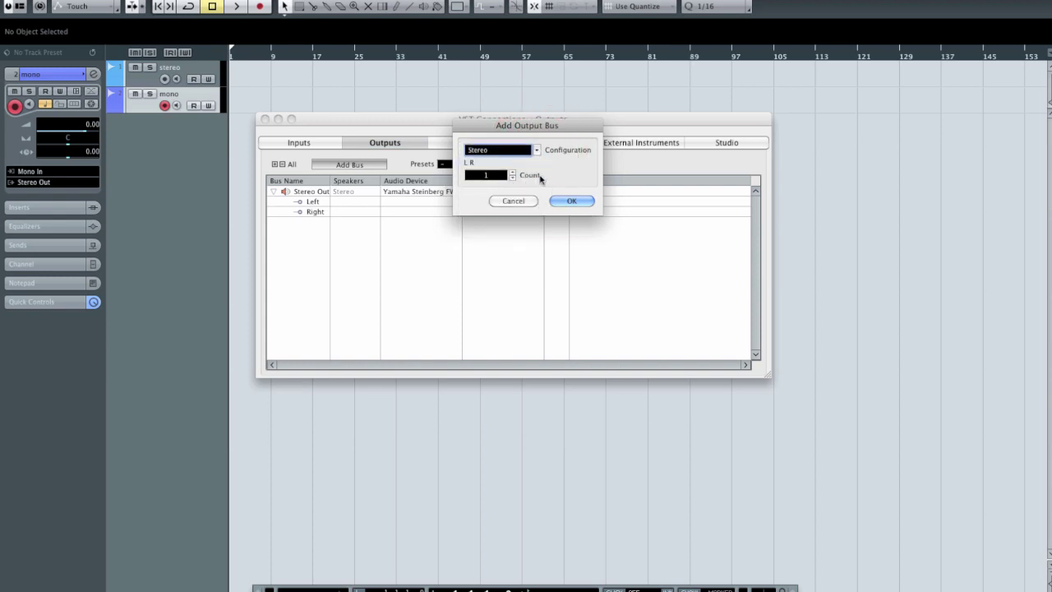
{"action": "left_click", "coordinate": [571, 202]}
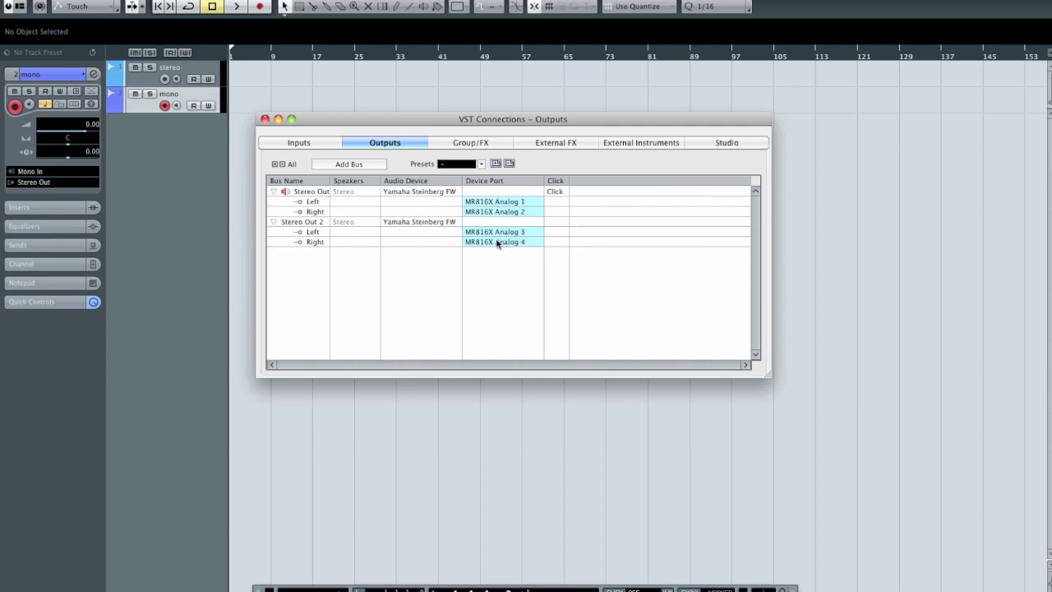
{"action": "left_click", "coordinate": [265, 119]}
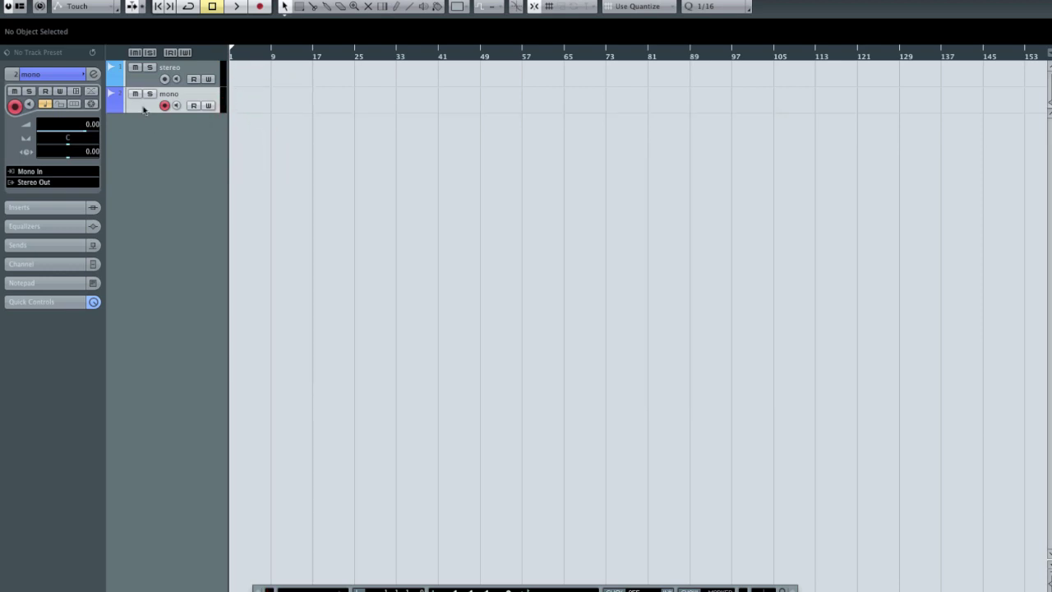
Step: Check the output buses available to the mono track and bring up the output buses in VST Connections again
{"action": "left_click", "coordinate": [53, 184]}
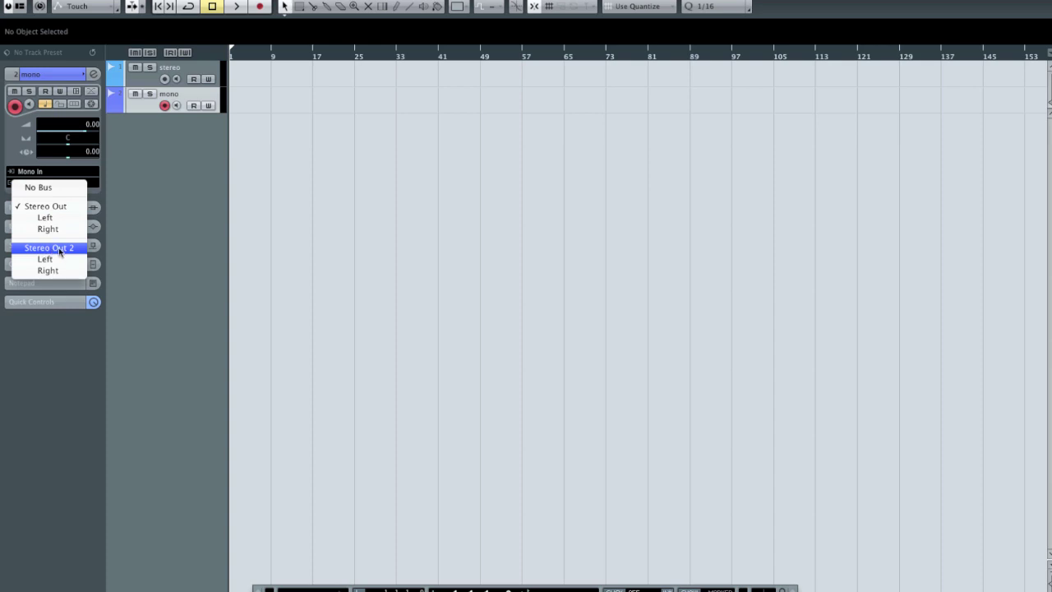
{"action": "left_click", "coordinate": [145, 238]}
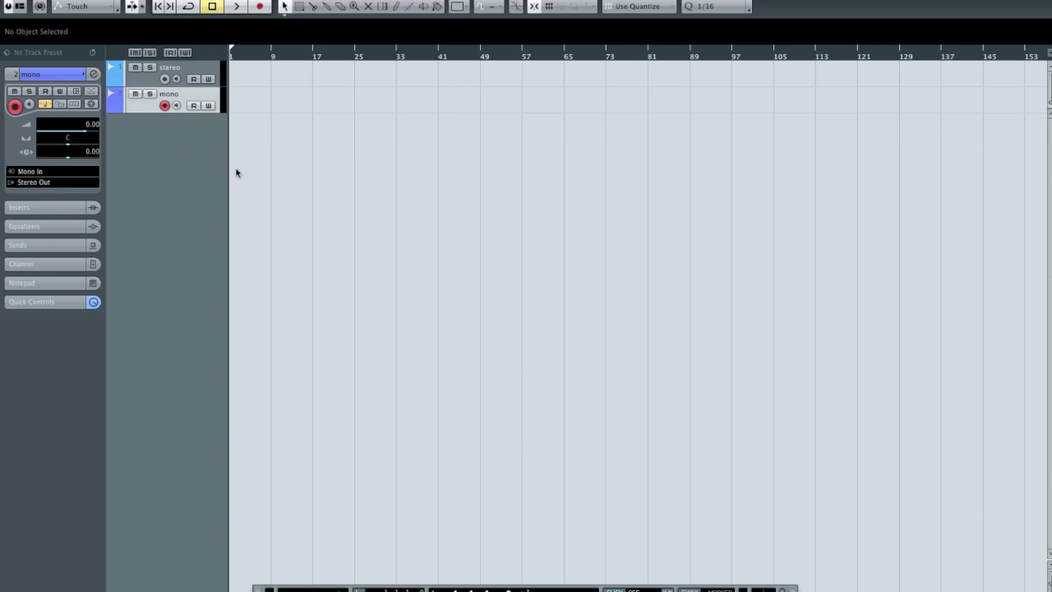
{"action": "key", "text": "F4"}
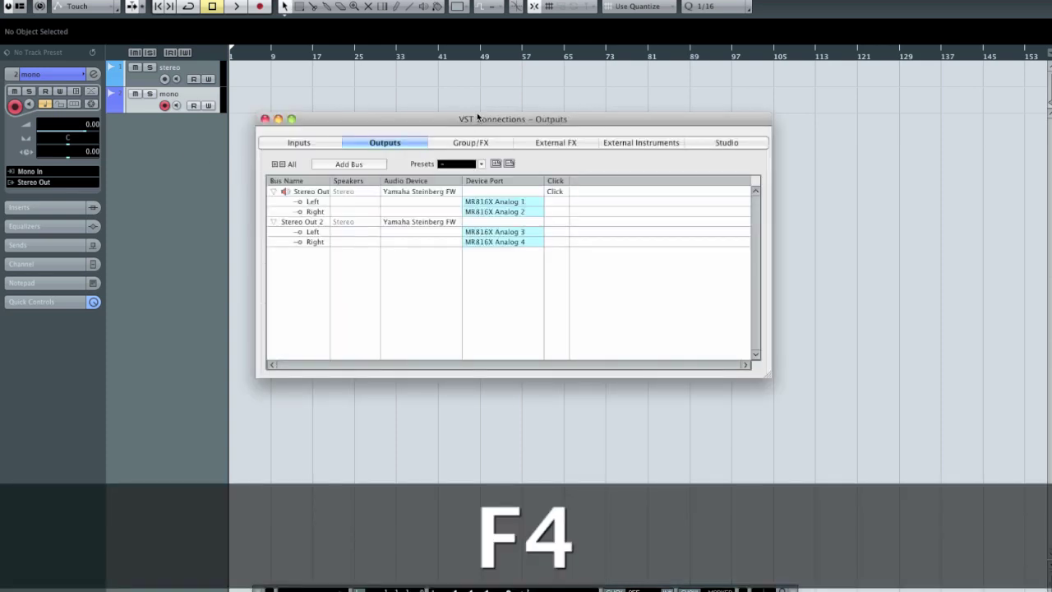
{"action": "left_click_drag", "start_coordinate": [477, 118], "coordinate": [530, 153]}
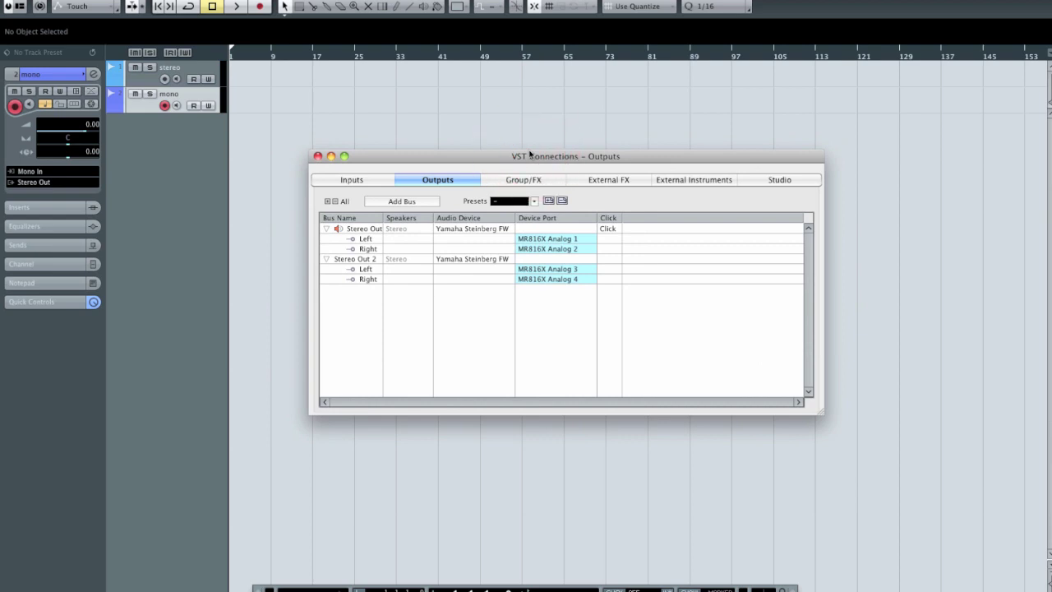